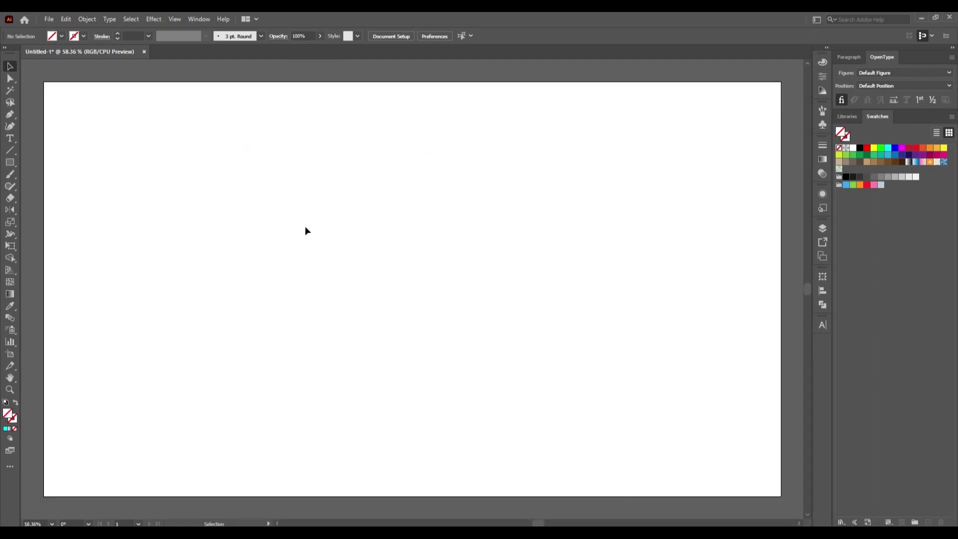
# - Create a 1080 × 1080 px document with High (300 ppi) raster effects and close Untitled-1 unsaved
pyautogui.press('a')
pyautogui.hotkey('ctrl', 'n')
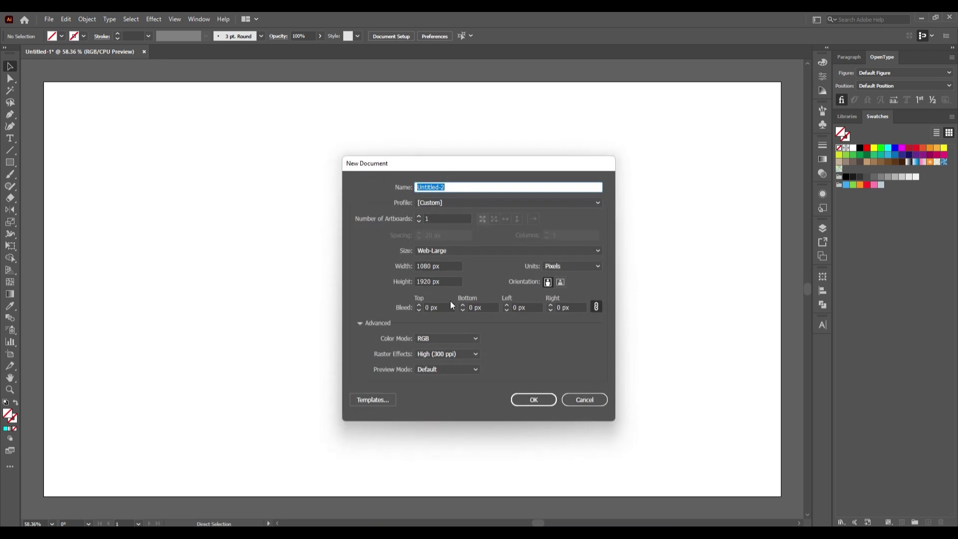
pyautogui.click(431, 282)
pyautogui.press('BackSpace')
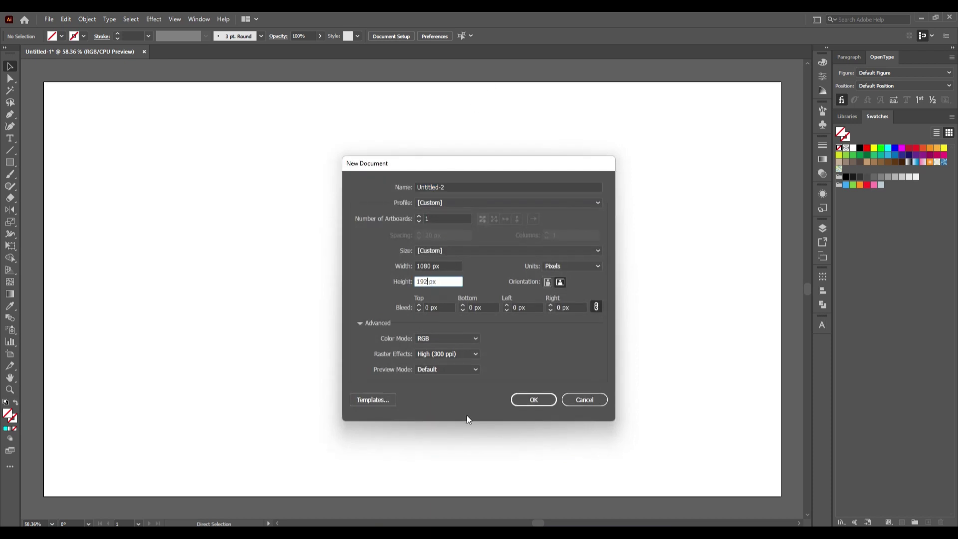
pyautogui.press('BackSpace')
pyautogui.press('BackSpace')
pyautogui.write('080')
pyautogui.click(474, 355)
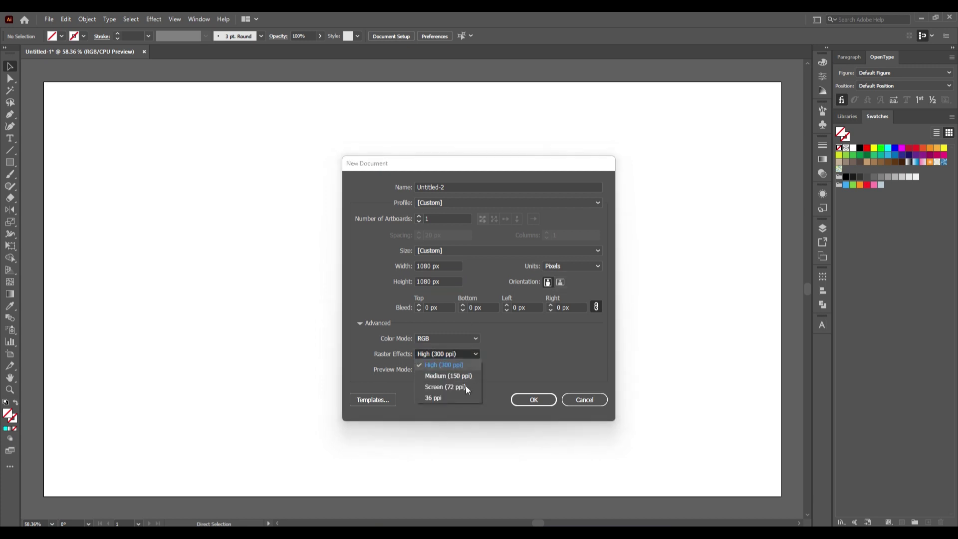
pyautogui.click(463, 365)
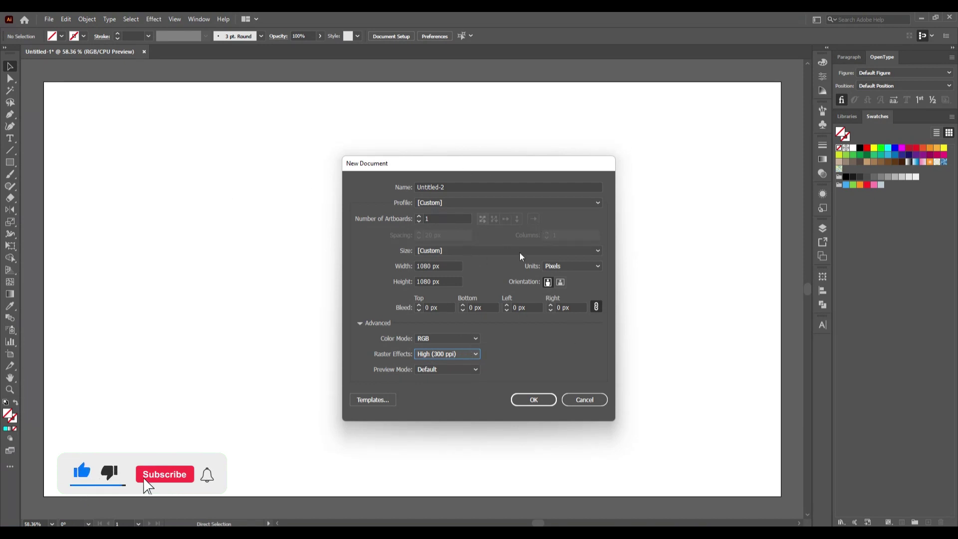
pyautogui.click(532, 401)
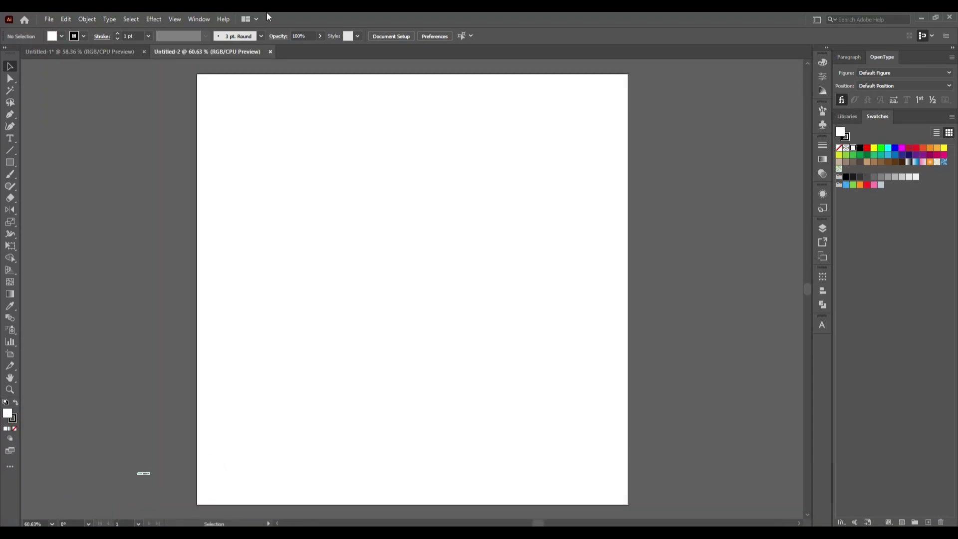
pyautogui.click(143, 52)
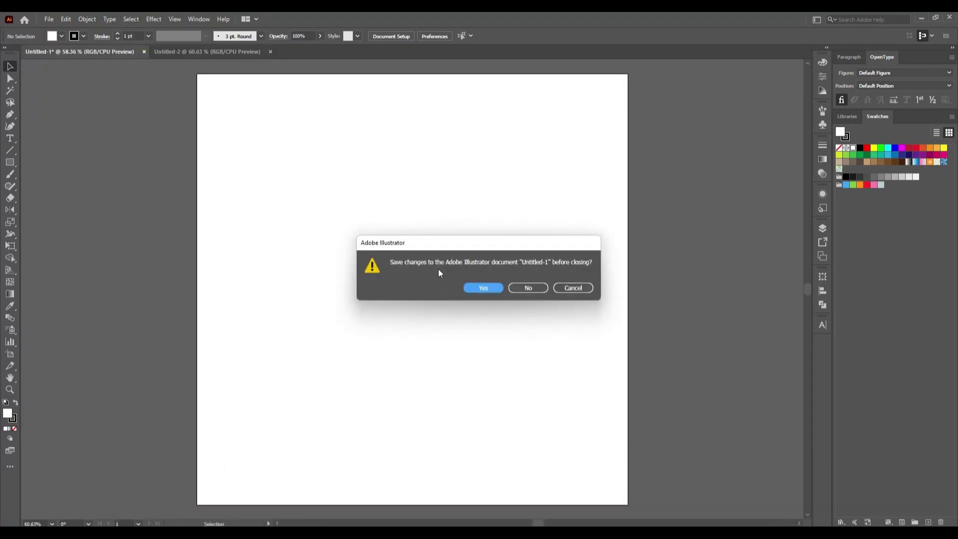
pyautogui.click(516, 292)
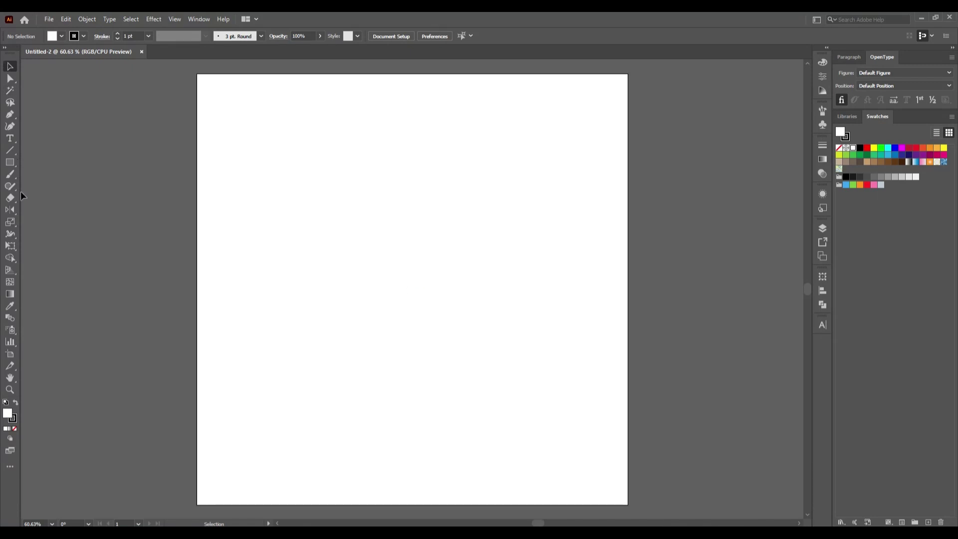
# - Draw a 286 px circle with no fill and a 1 pt stroke from the artboard centre
pyautogui.click(11, 163)
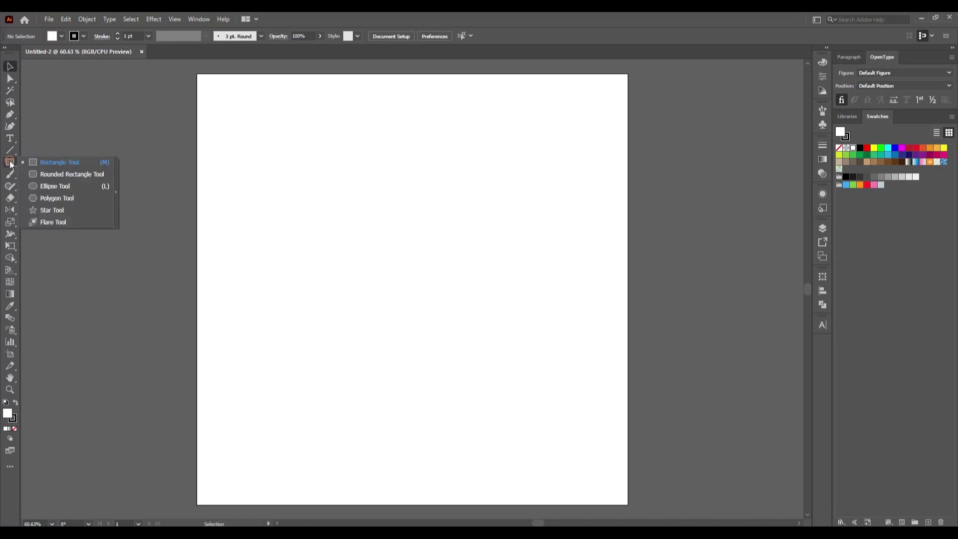
pyautogui.click(70, 187)
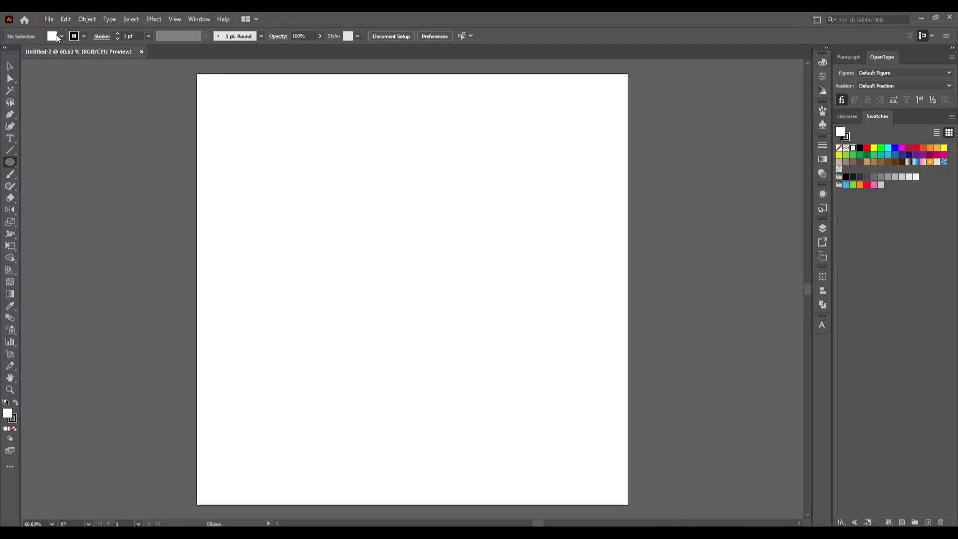
pyautogui.click(56, 35)
pyautogui.click(9, 58)
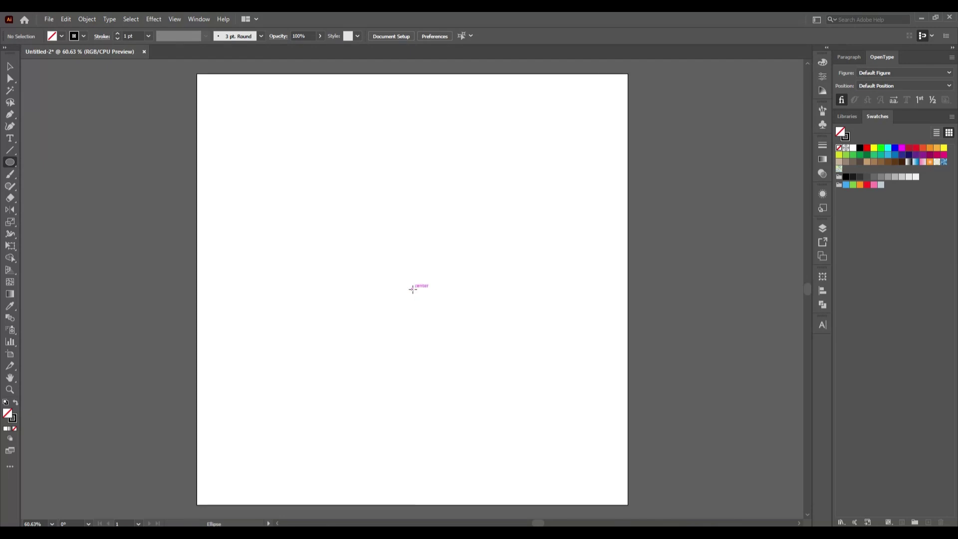
pyautogui.moveTo(412, 290); pyautogui.dragTo(441, 346)
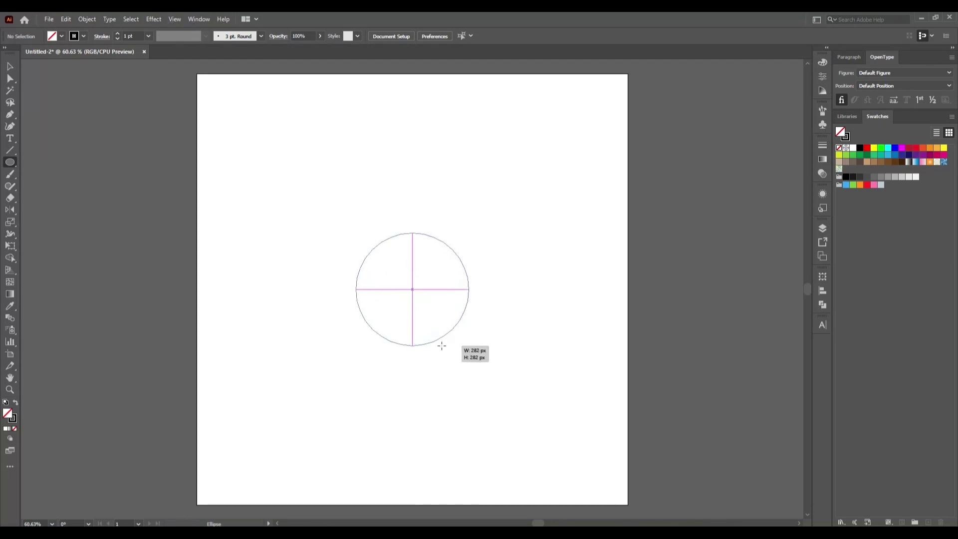
pyautogui.moveTo(442, 346); pyautogui.dragTo(441, 346)
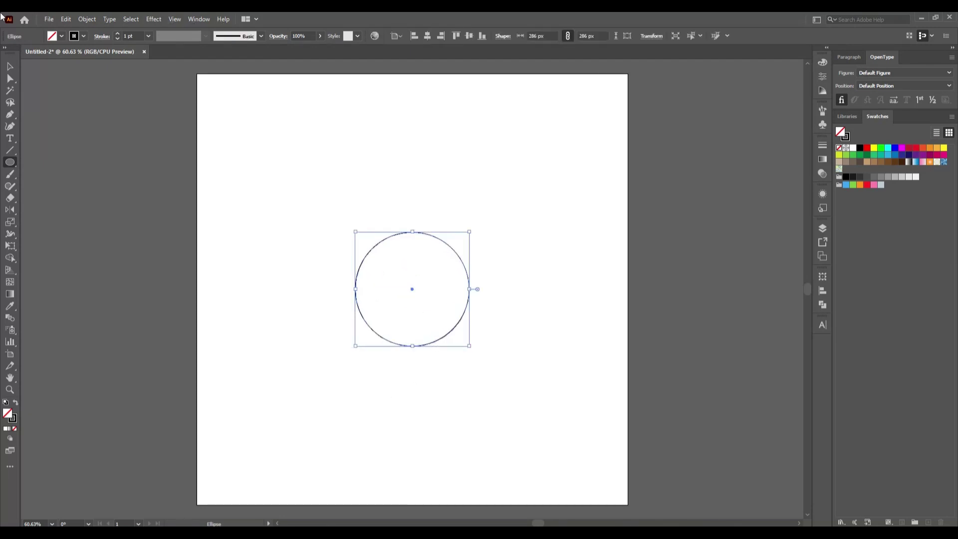
pyautogui.click(10, 66)
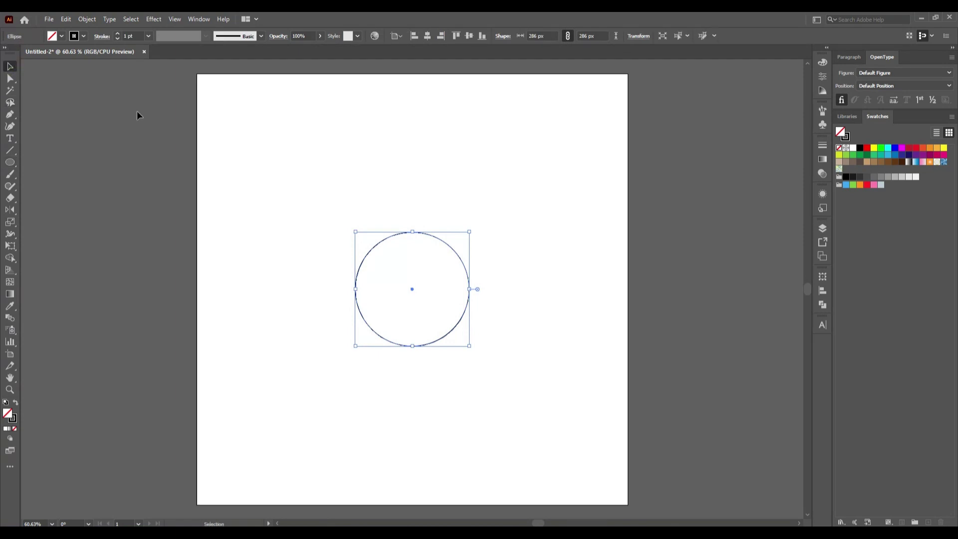
# - Paste the circle in place and scale the copy down around the same centre into a small inner circle
pyautogui.click(68, 20)
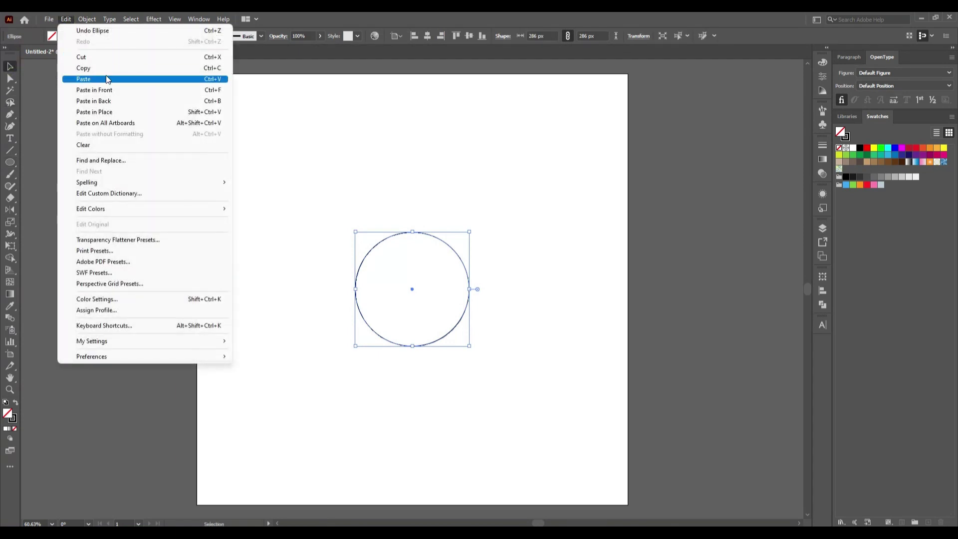
pyautogui.click(102, 67)
pyautogui.click(65, 19)
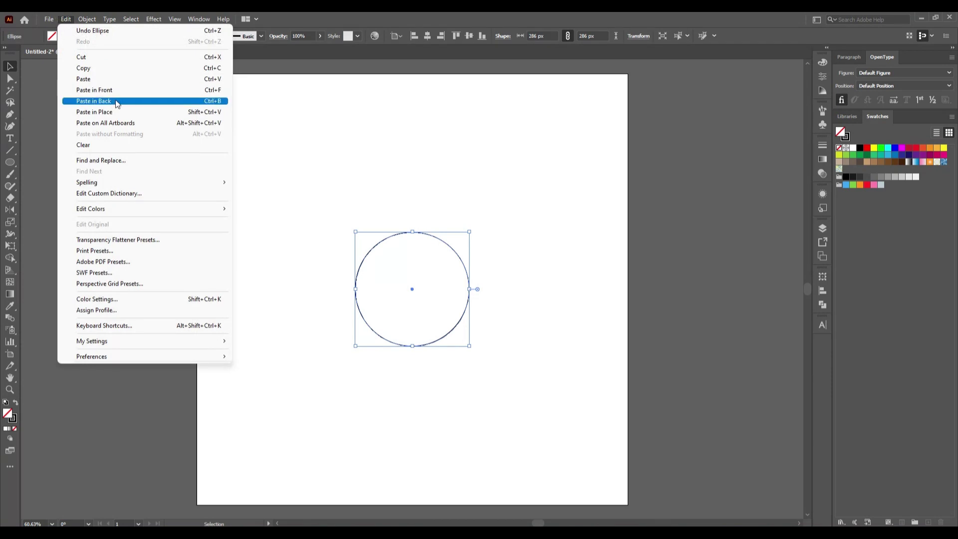
pyautogui.click(124, 111)
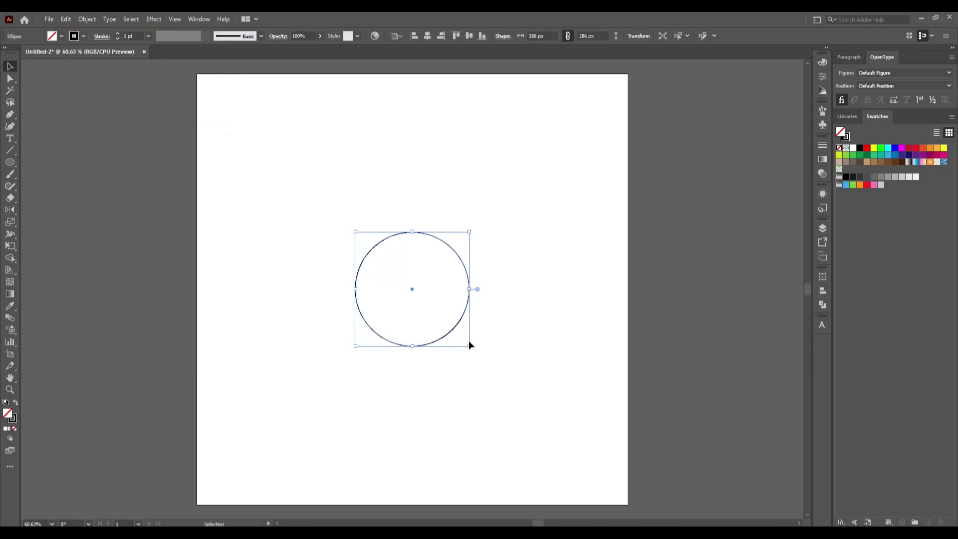
pyautogui.press('shift')
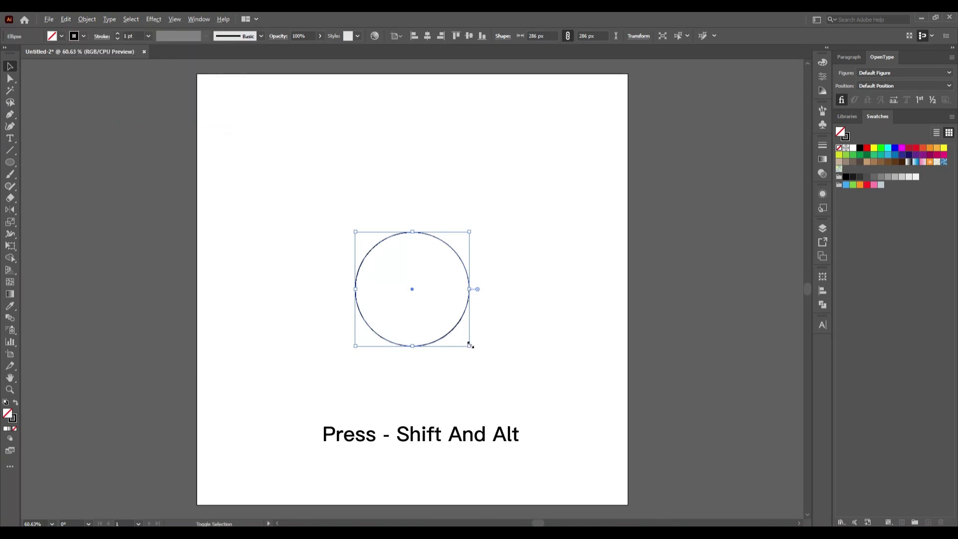
pyautogui.moveTo(469, 345); pyautogui.dragTo(431, 323)
pyautogui.click(469, 364)
pyautogui.click(465, 319)
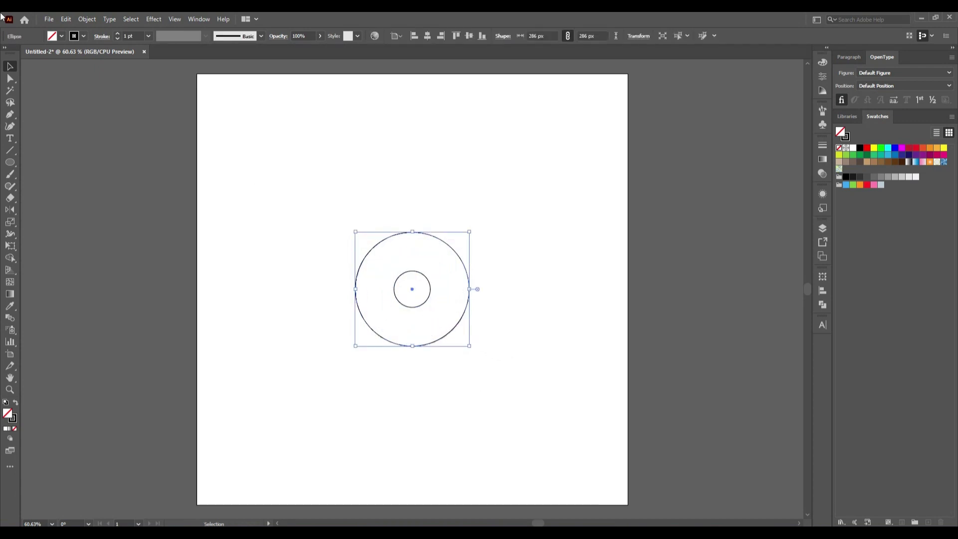
# - Paste a copy of the outer circle in place and shrink it to touch the big circle's left edge
pyautogui.click(66, 19)
pyautogui.click(97, 68)
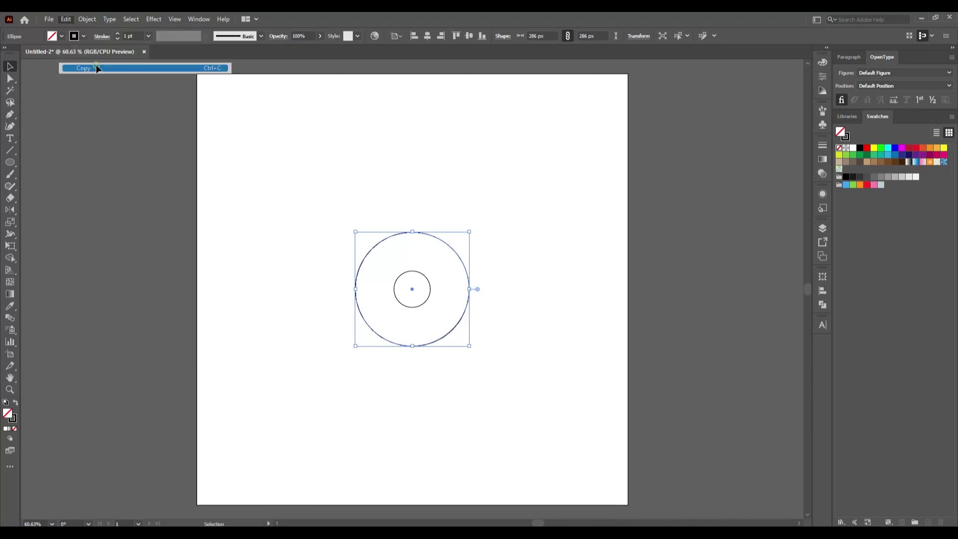
pyautogui.click(65, 20)
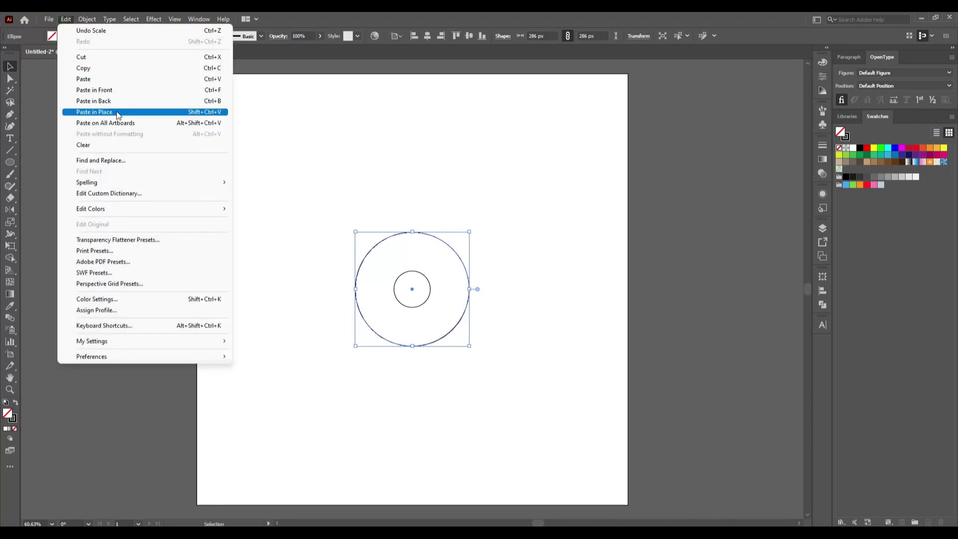
pyautogui.click(117, 112)
pyautogui.moveTo(469, 289)
pyautogui.mouseDown()
pyautogui.moveTo(432, 290)
pyautogui.moveTo(432, 314)
pyautogui.mouseUp()
pyautogui.click(455, 346)
# - Paste another copy of the outer circle and shrink it to touch the big circle's bottom edge
pyautogui.moveTo(392, 172); pyautogui.dragTo(437, 246)
pyautogui.click(68, 20)
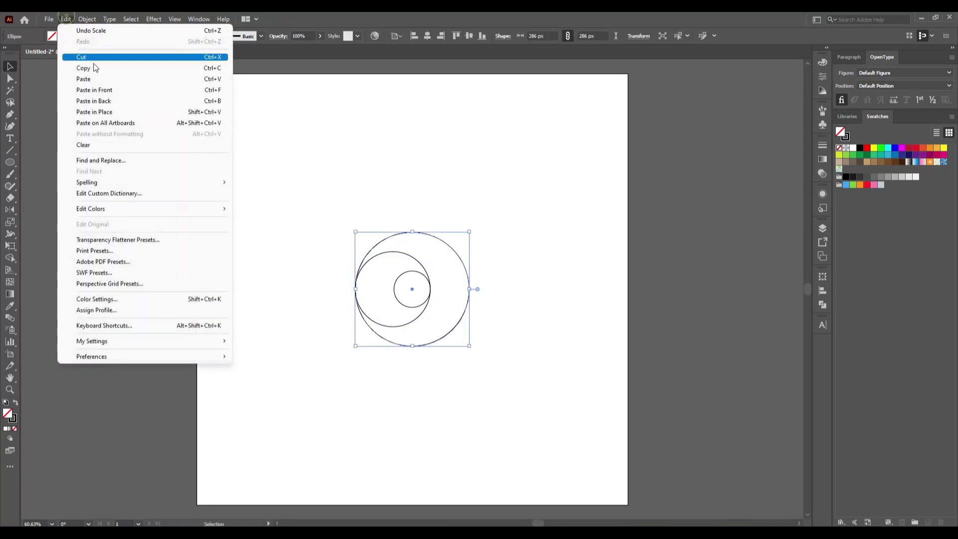
pyautogui.click(93, 67)
pyautogui.click(68, 21)
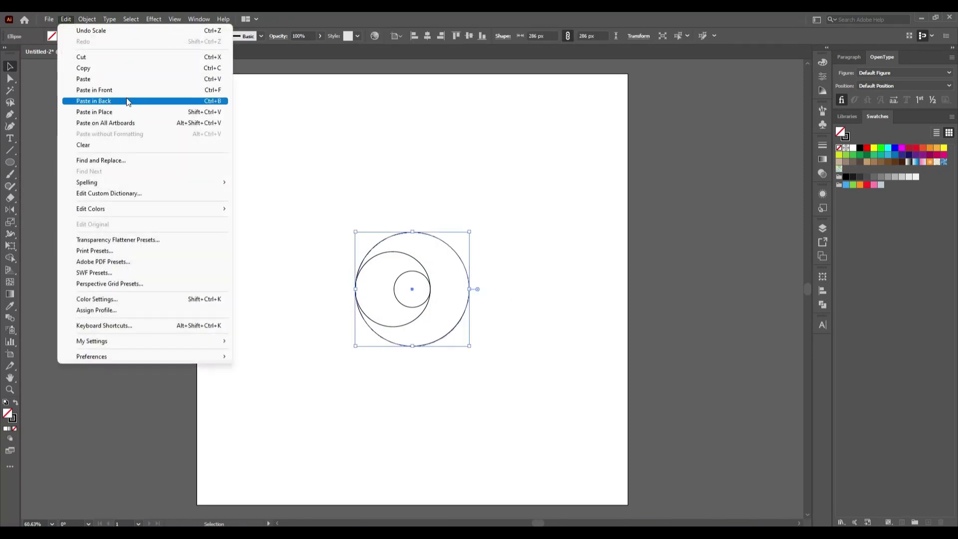
pyautogui.click(131, 111)
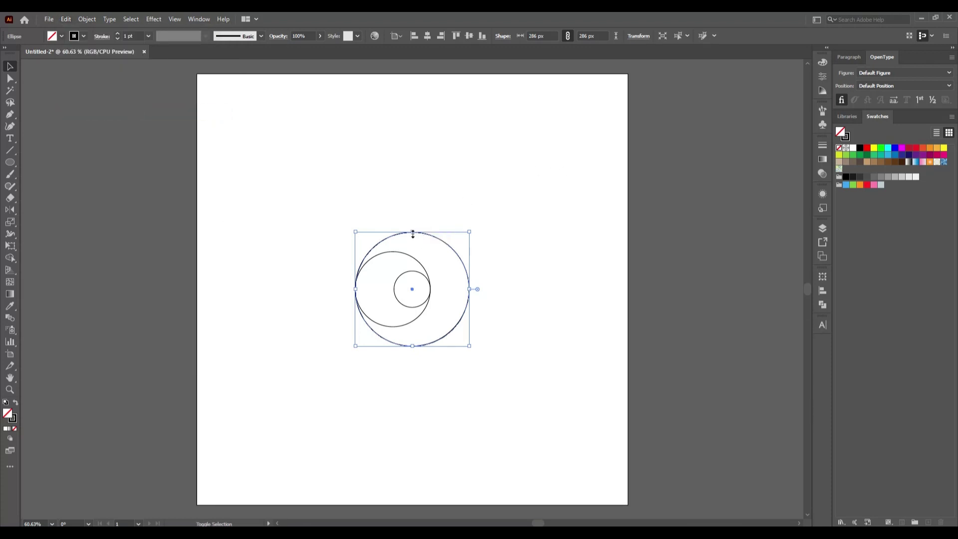
pyautogui.moveTo(413, 233); pyautogui.dragTo(410, 271)
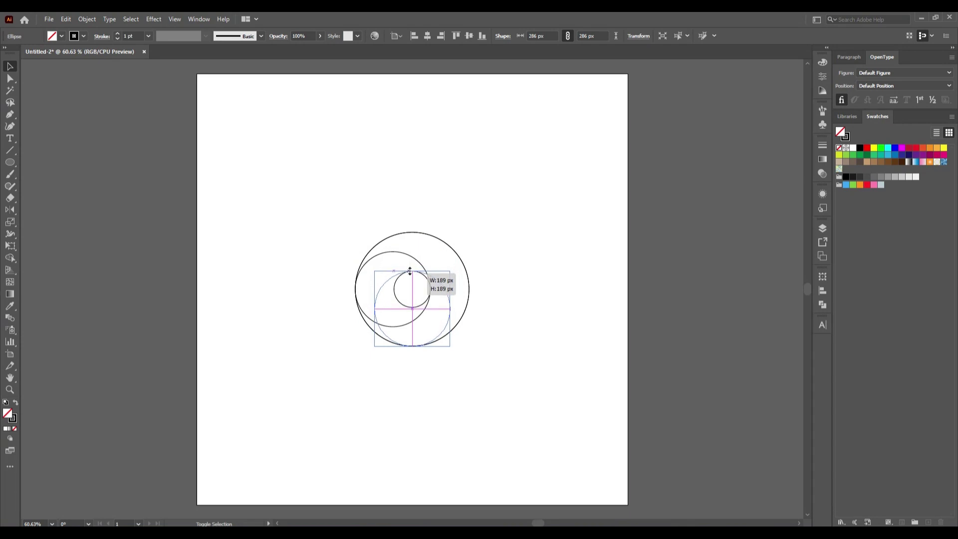
pyautogui.click(566, 353)
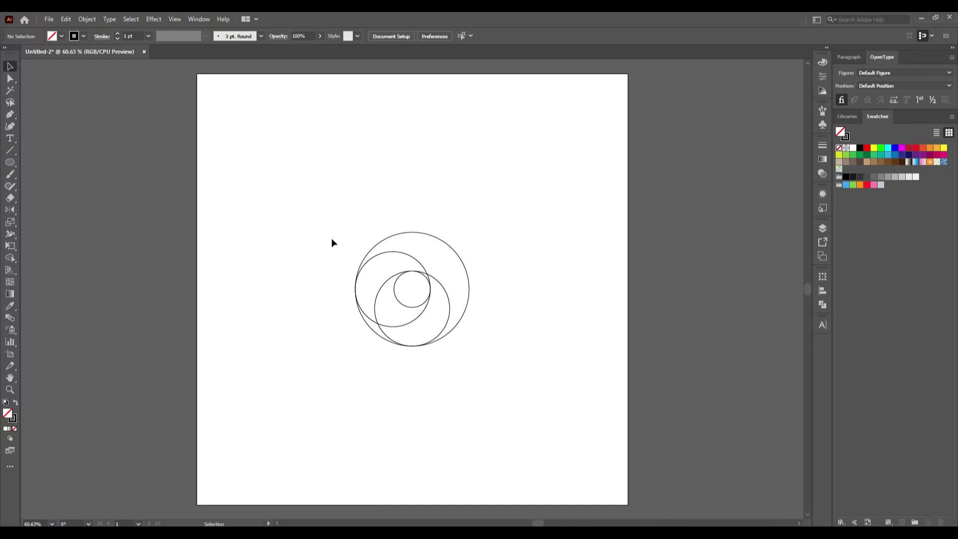
# - Draw a 45° line from the circles' centre up-right, extending past the outer circle
pyautogui.click(10, 150)
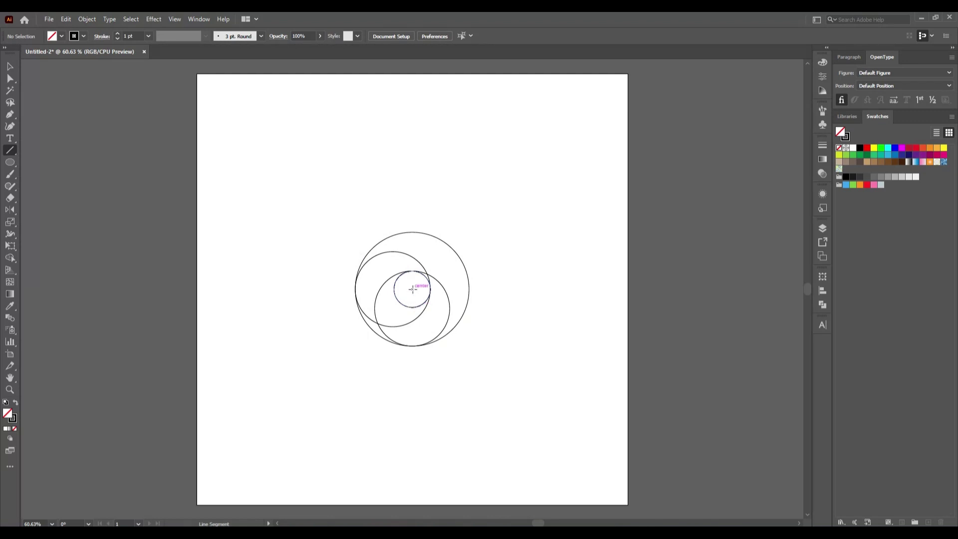
pyautogui.moveTo(411, 288); pyautogui.dragTo(472, 218)
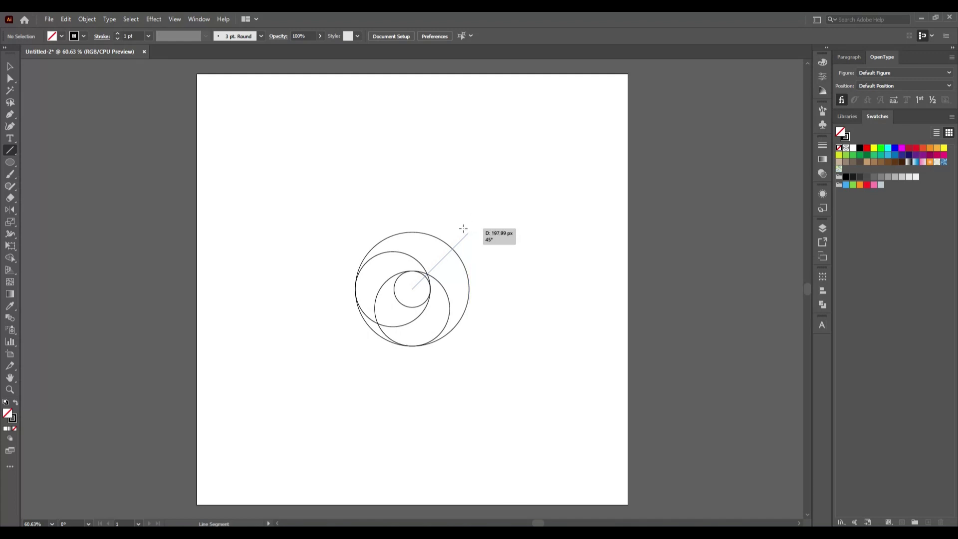
pyautogui.moveTo(471, 218); pyautogui.dragTo(468, 232)
pyautogui.click(10, 66)
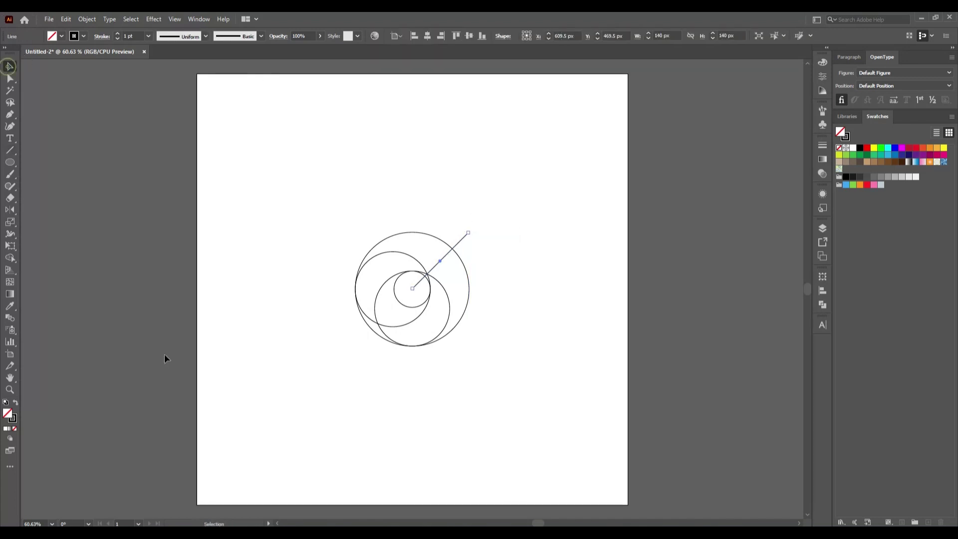
pyautogui.click(167, 358)
# - Draw a line from the centre to the lower right, then marquee-select all circles and lines
pyautogui.click(10, 149)
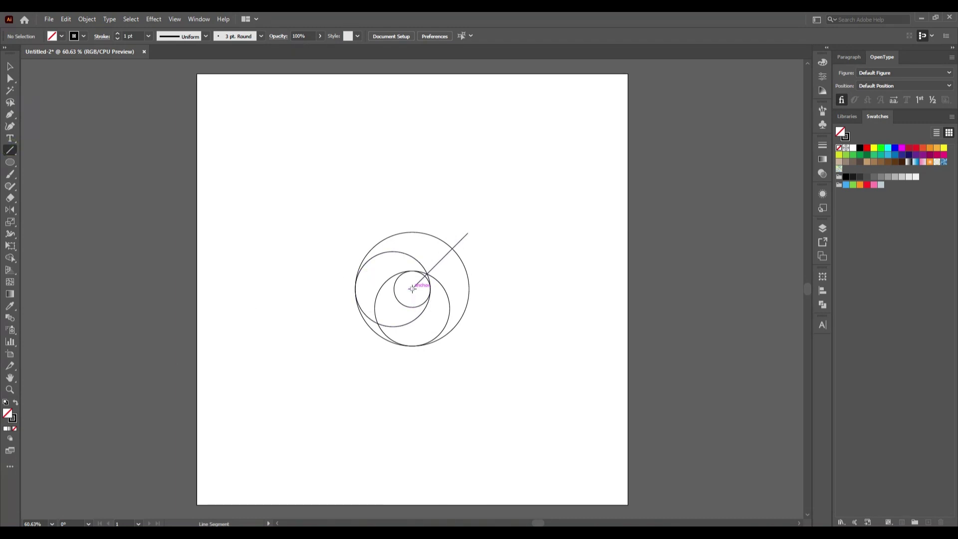
pyautogui.moveTo(412, 289); pyautogui.dragTo(468, 344)
pyautogui.click(10, 66)
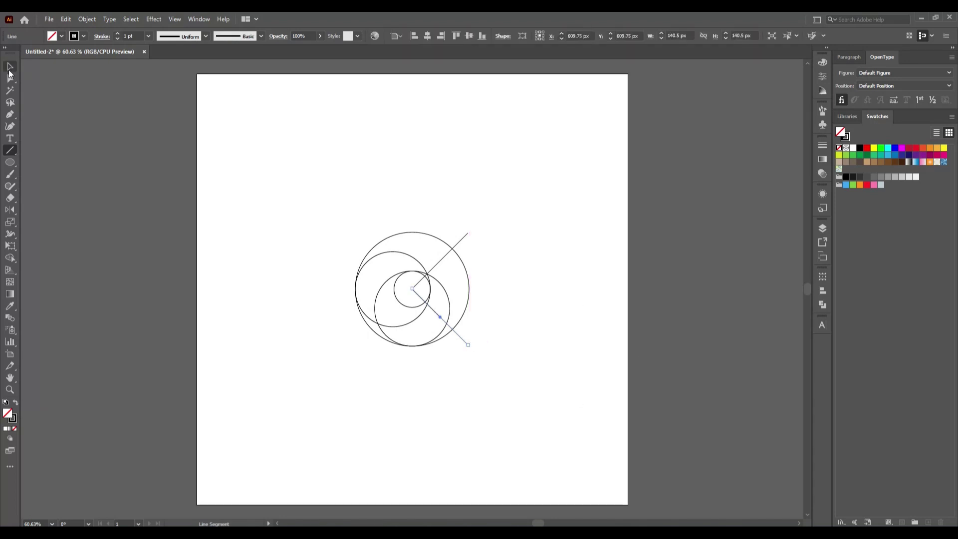
pyautogui.click(324, 336)
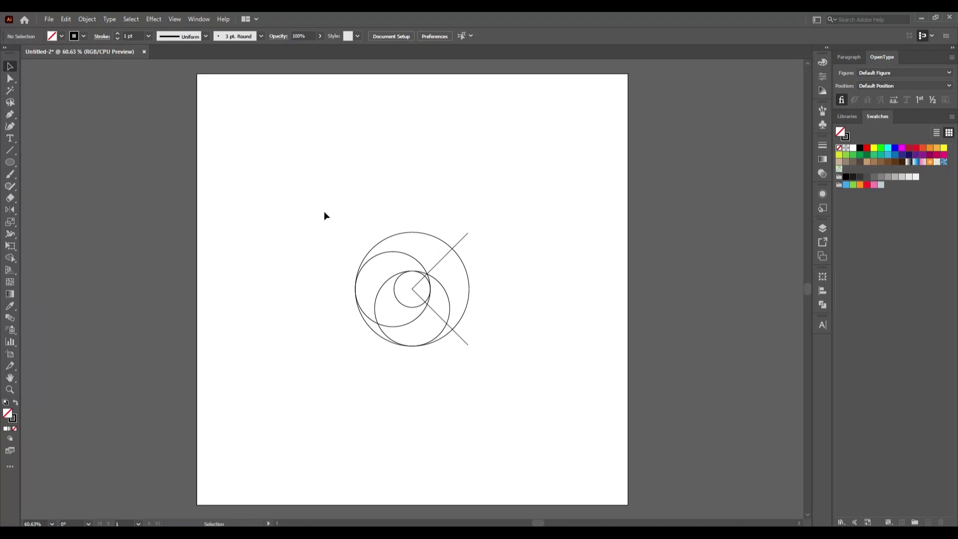
pyautogui.moveTo(324, 215); pyautogui.dragTo(492, 391)
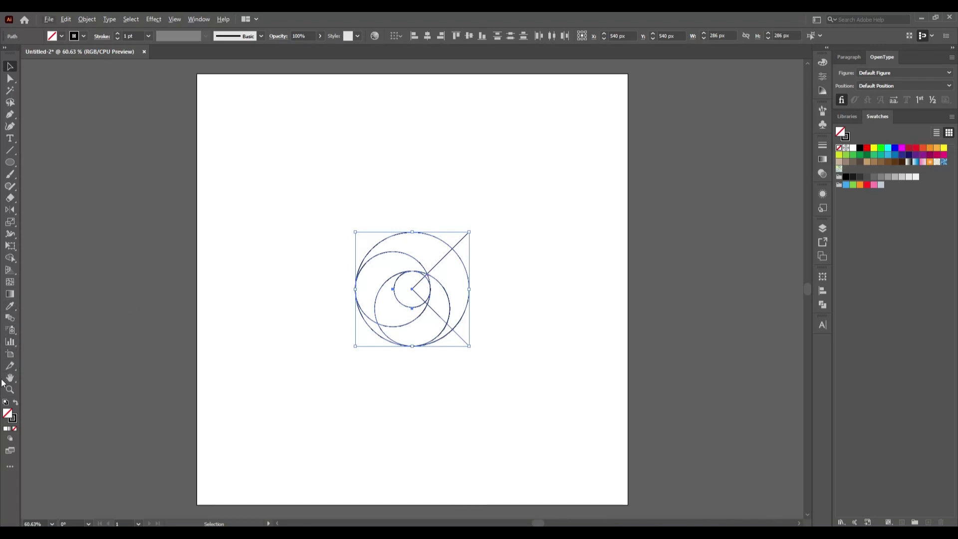
# - Zoom in on the artwork and set up the Shape Builder tool with a black fill
pyautogui.click(10, 394)
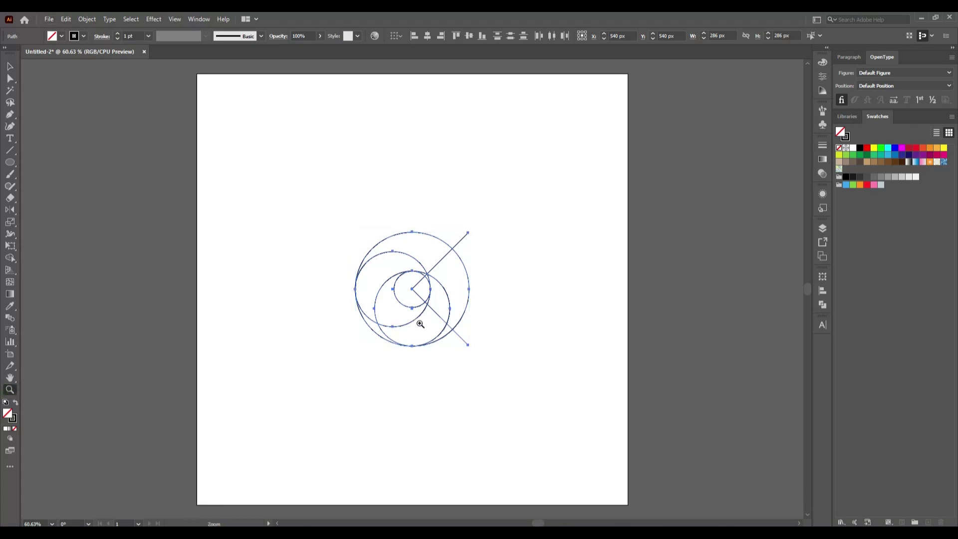
pyautogui.press('v')
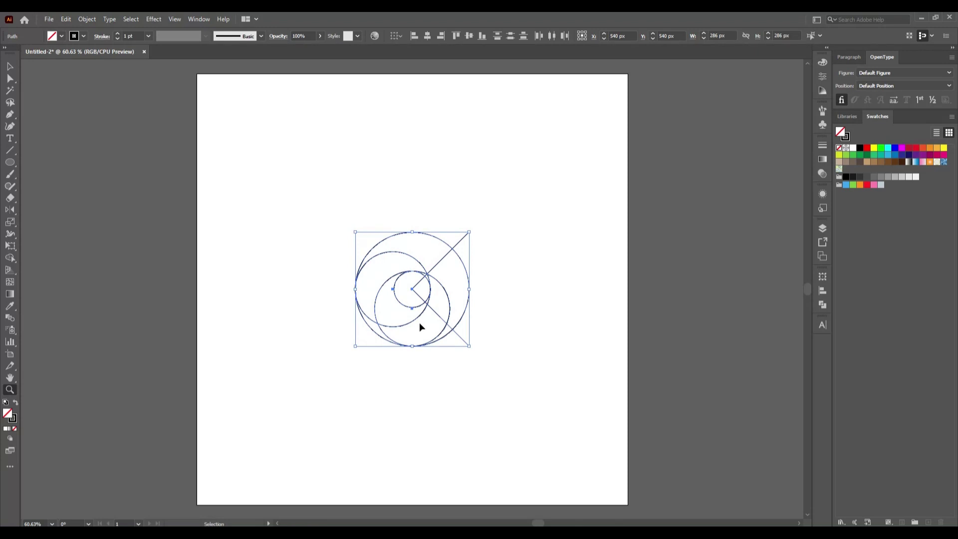
pyautogui.hotkey('ctrl', '=')
pyautogui.hotkey('ctrl', '=')
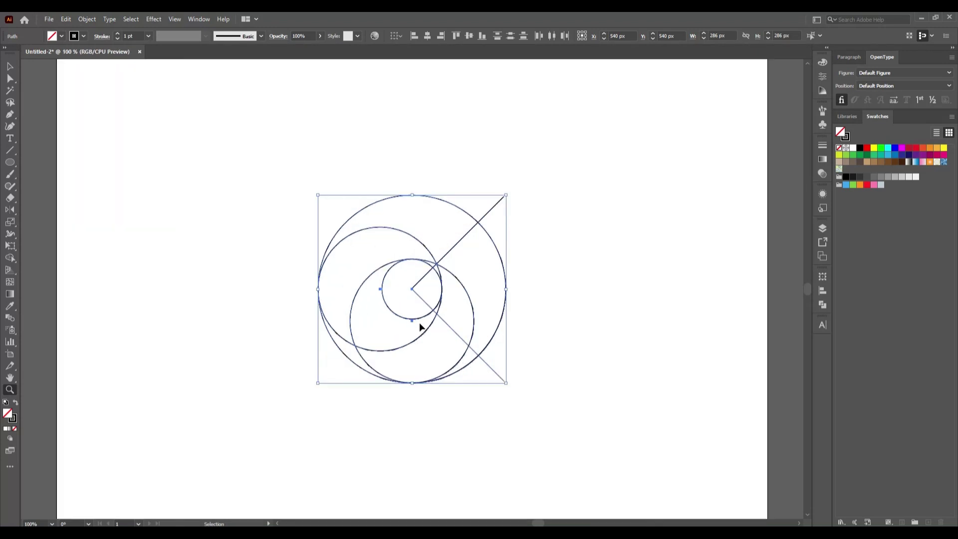
pyautogui.press('z')
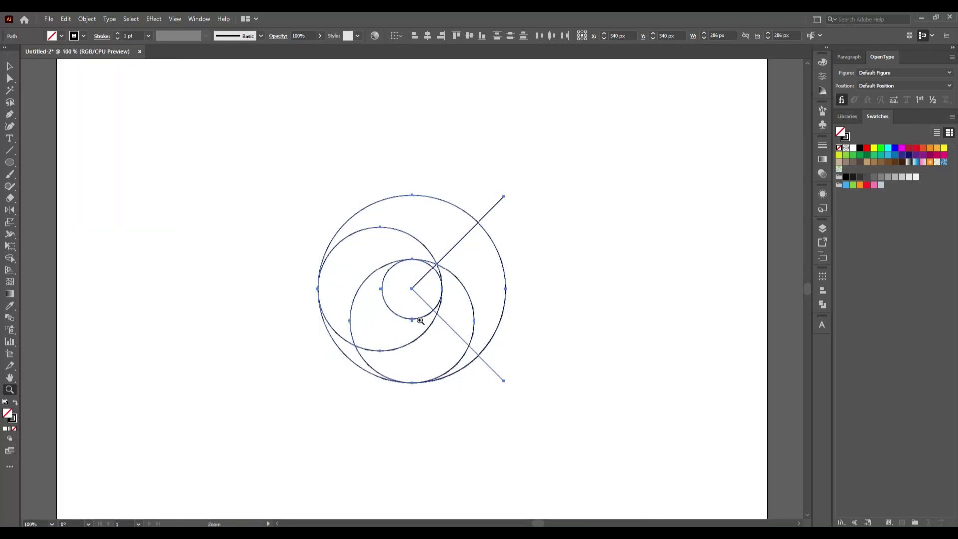
pyautogui.click(10, 66)
pyautogui.click(10, 258)
pyautogui.click(61, 36)
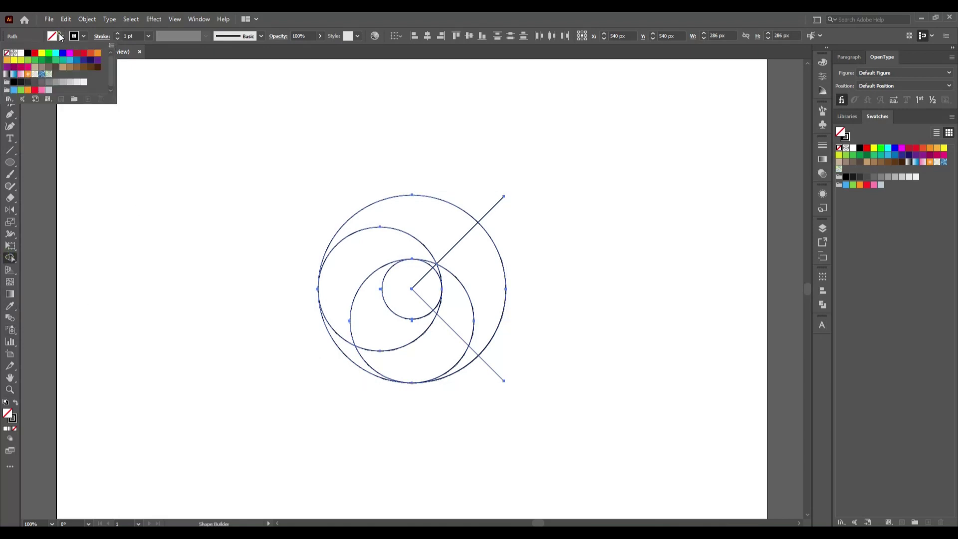
pyautogui.click(28, 53)
pyautogui.click(259, 290)
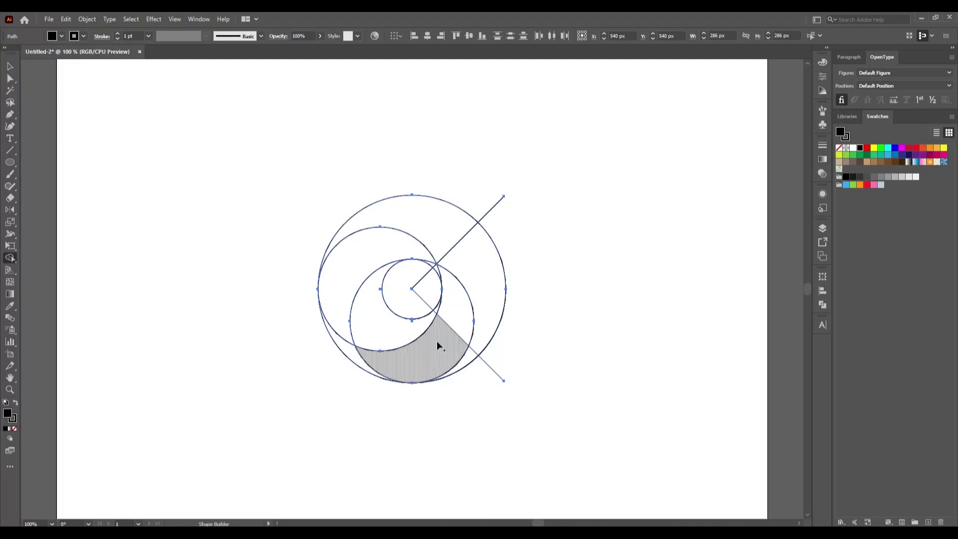
# - Merge the top wedge, left crescent, lower-left sliver and lower ring into one black C
pyautogui.click(444, 235)
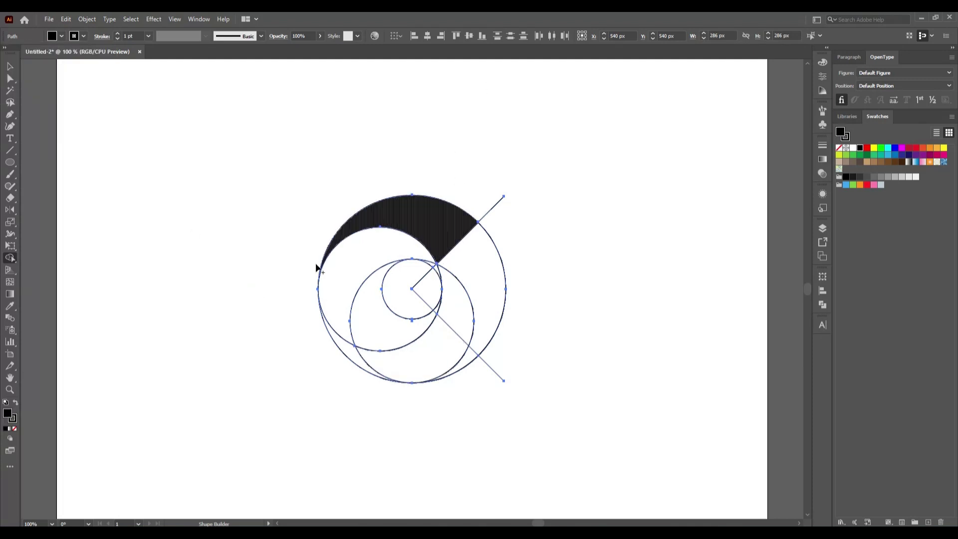
pyautogui.click(378, 243)
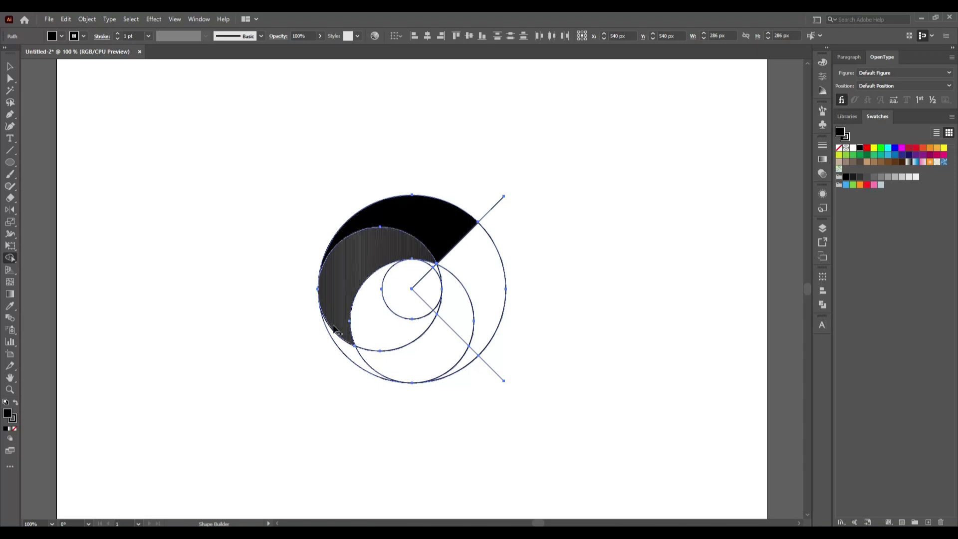
pyautogui.moveTo(333, 327); pyautogui.dragTo(340, 344)
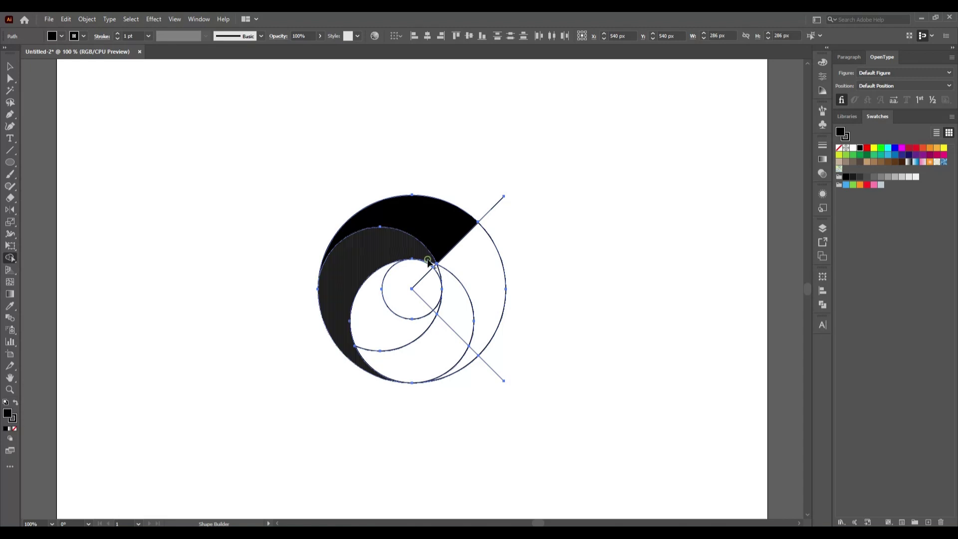
pyautogui.moveTo(428, 261); pyautogui.dragTo(345, 300)
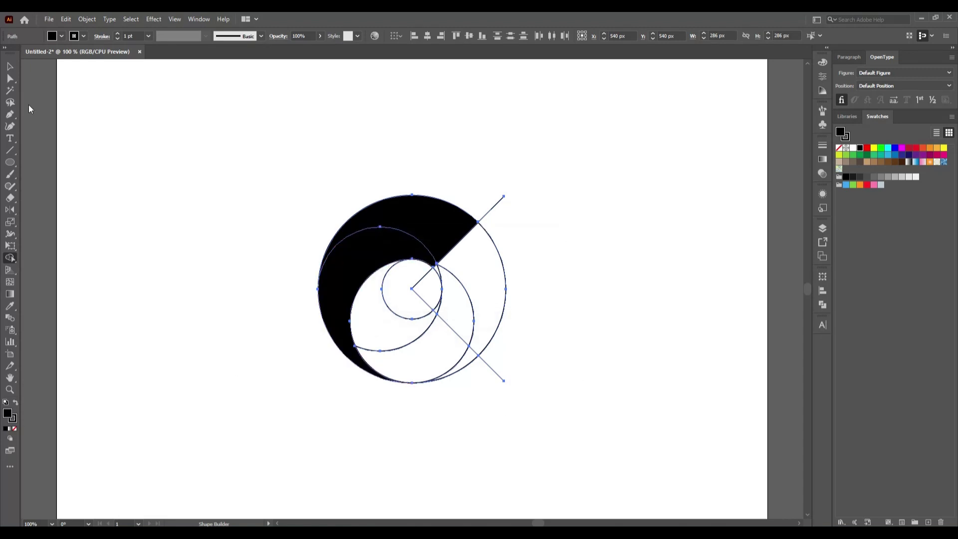
pyautogui.moveTo(394, 334); pyautogui.dragTo(476, 359)
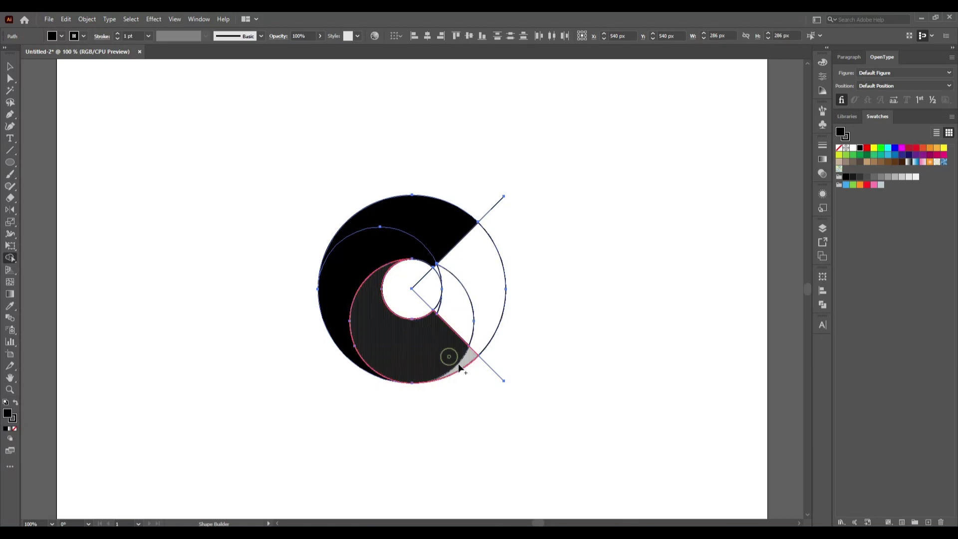
# - Delete the leftover inner circles, arcs, and both diagonal guide lines
pyautogui.press('v')
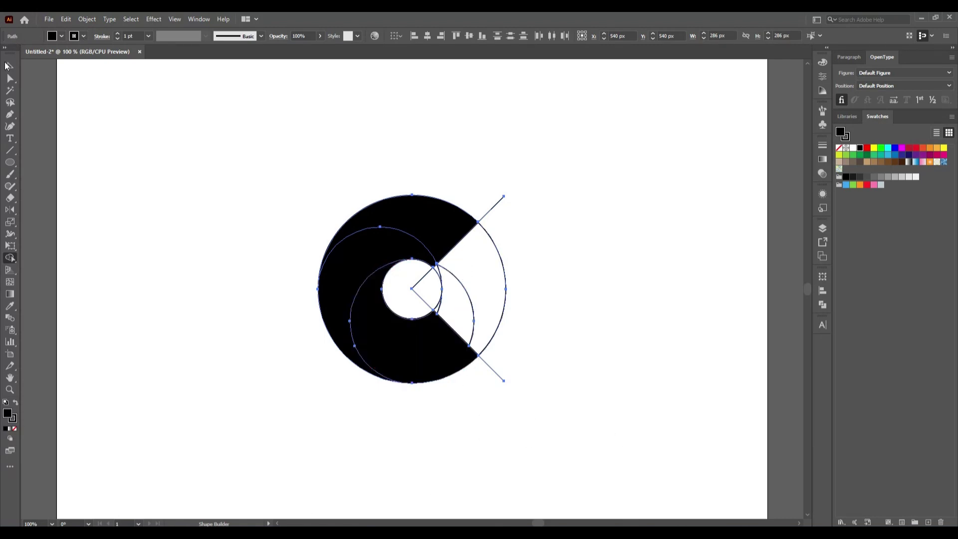
pyautogui.click(219, 247)
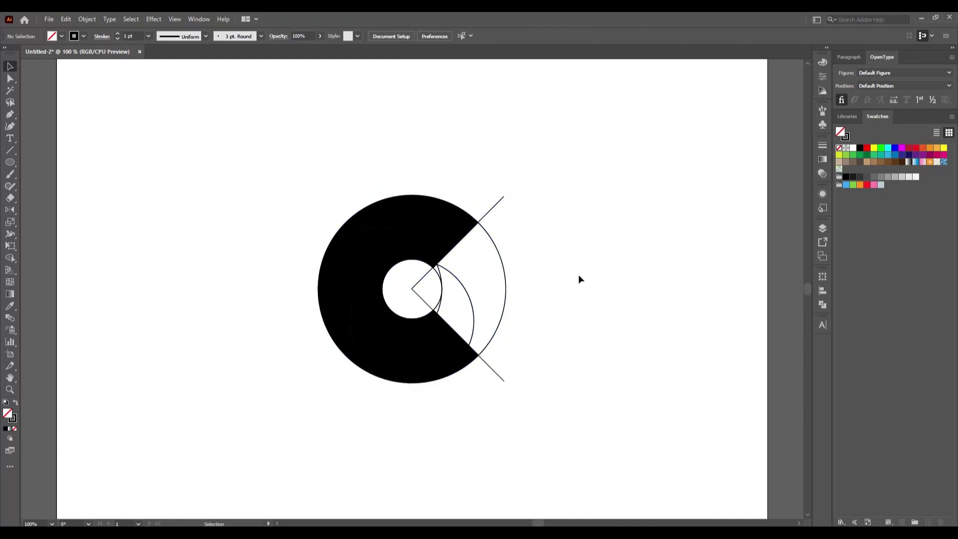
pyautogui.moveTo(411, 276); pyautogui.dragTo(529, 295)
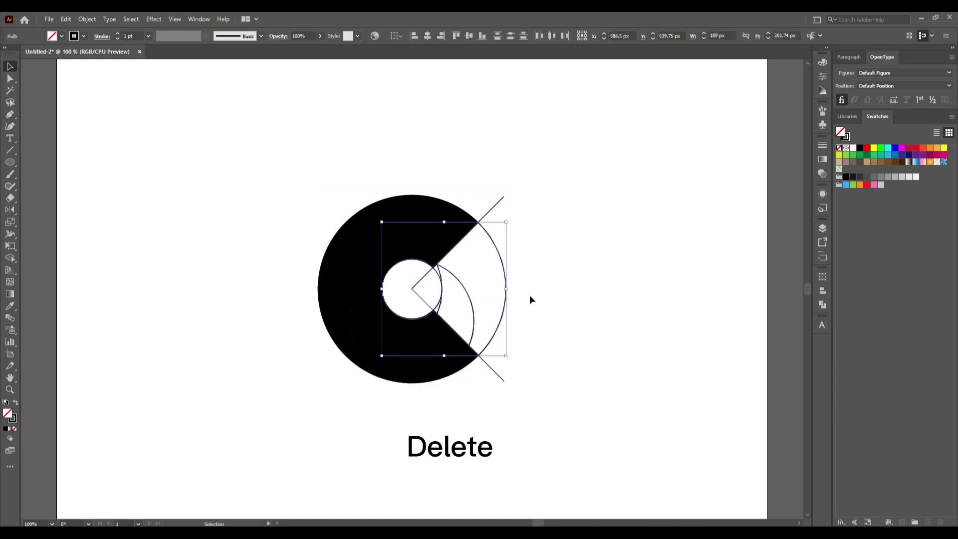
pyautogui.press('Delete')
pyautogui.moveTo(501, 184); pyautogui.dragTo(551, 258)
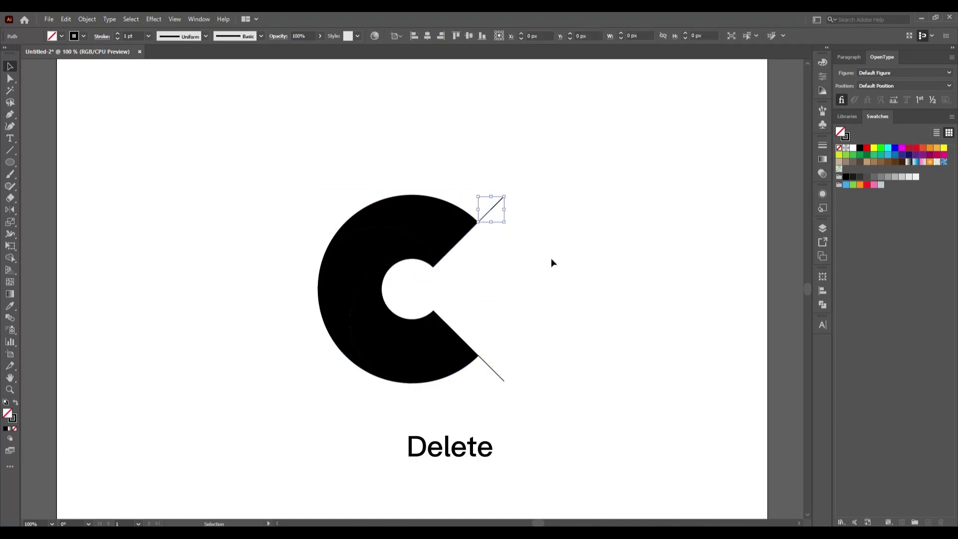
pyautogui.press('Delete')
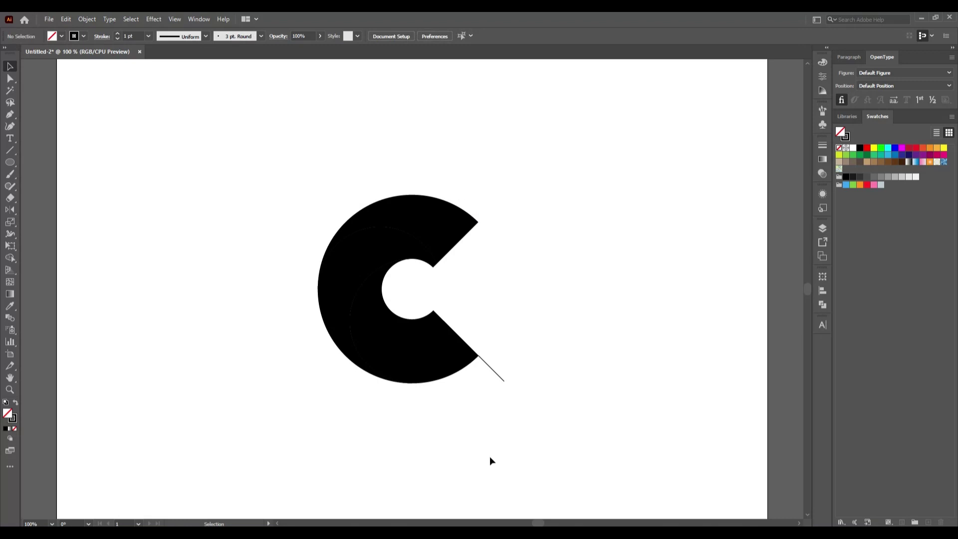
pyautogui.moveTo(490, 456); pyautogui.dragTo(512, 357)
pyautogui.press('Delete')
# - Set the C's stroke to None and fit the whole artboard in the window
pyautogui.moveTo(246, 176); pyautogui.dragTo(571, 383)
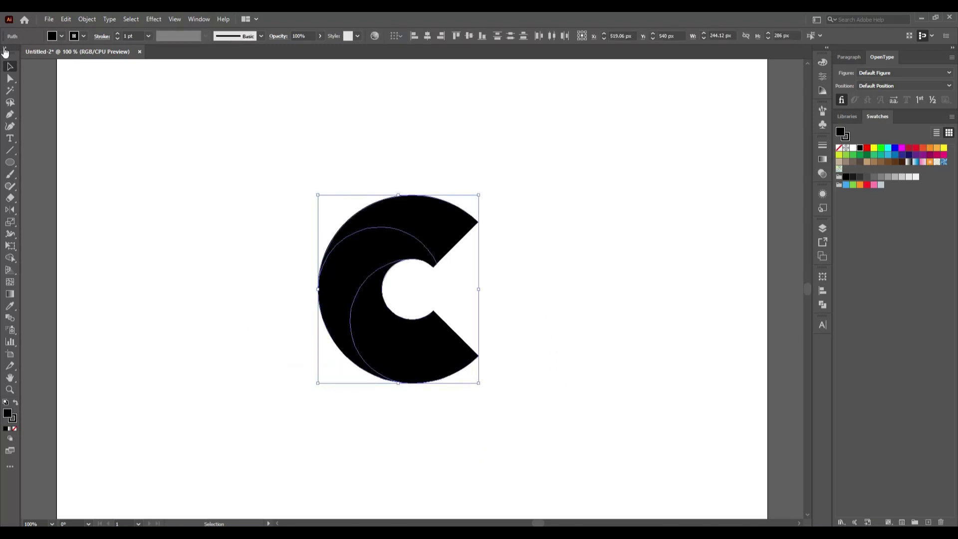
pyautogui.click(84, 36)
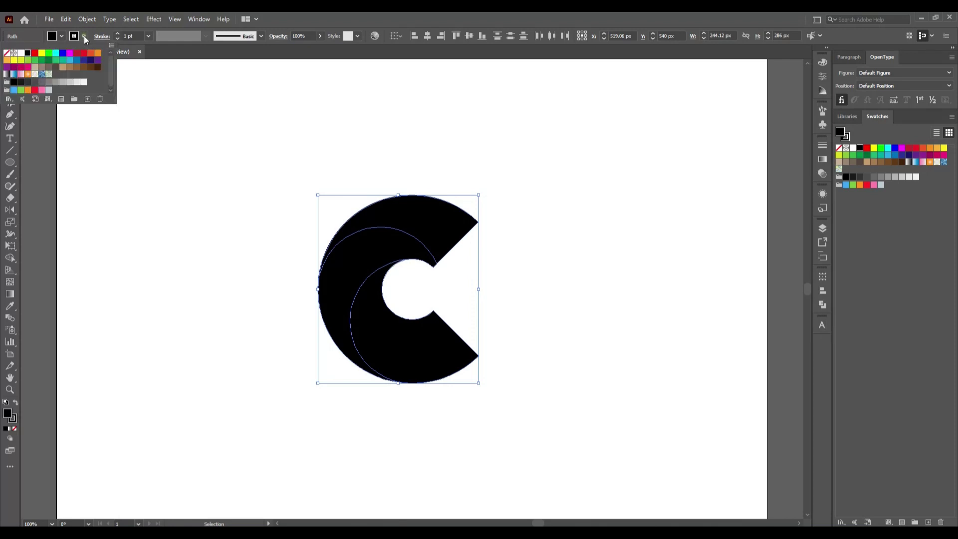
pyautogui.click(7, 52)
pyautogui.click(249, 345)
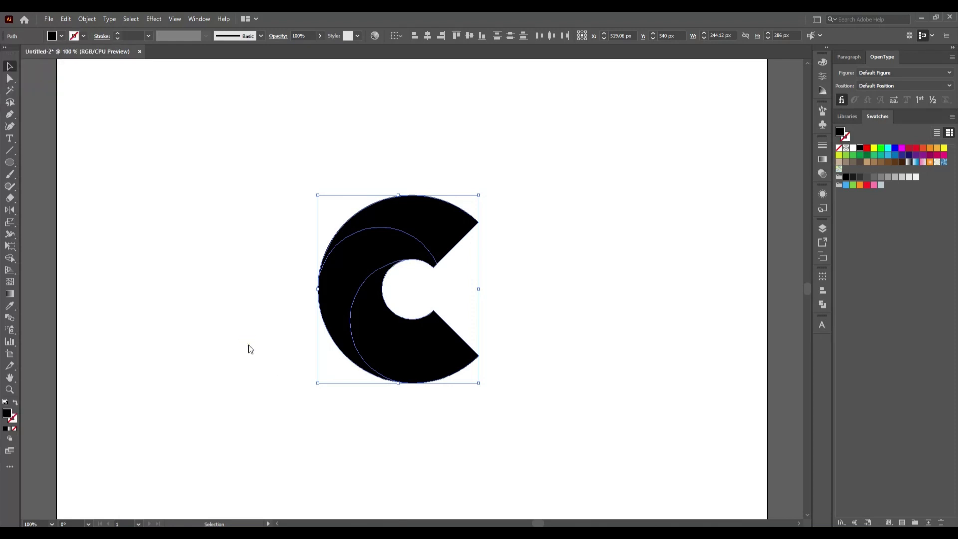
pyautogui.click(258, 367)
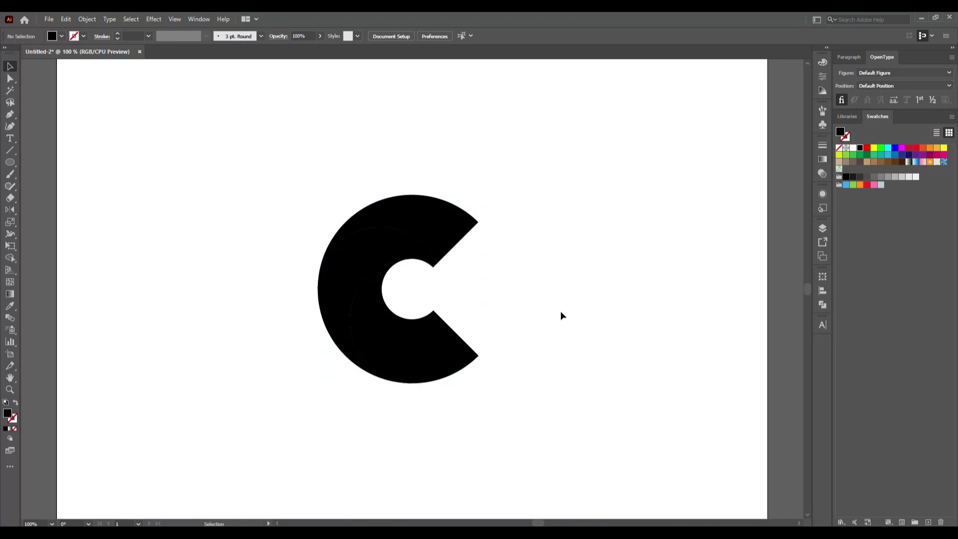
pyautogui.press('a')
pyautogui.hotkey('ctrl', '0')
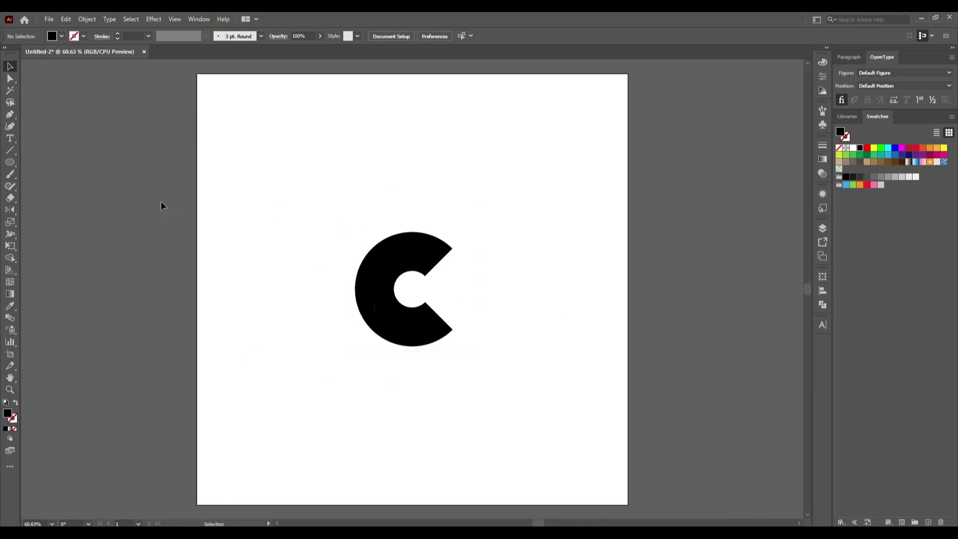
# - Scale the C up proportionally to about 432 × 506 px and give it a white-to-black linear gradient
pyautogui.moveTo(330, 196); pyautogui.dragTo(481, 361)
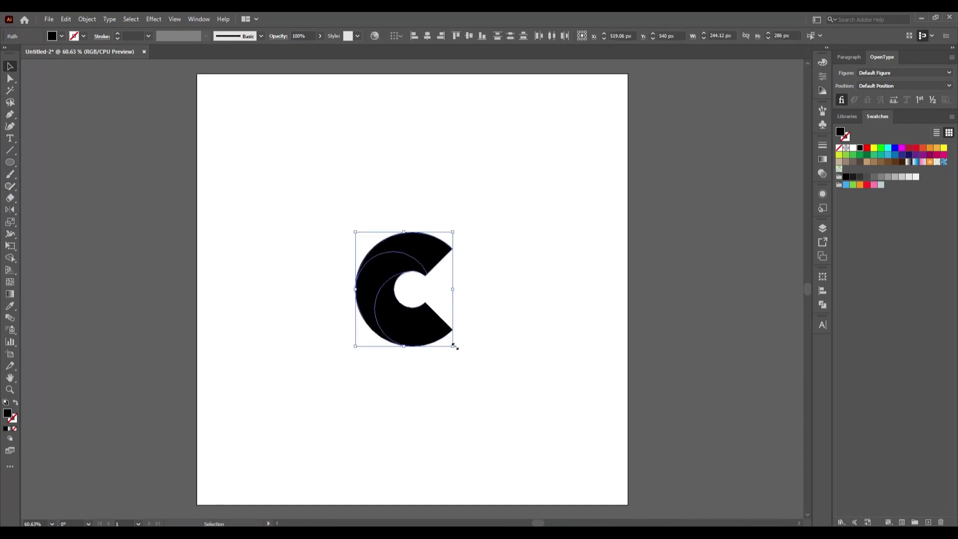
pyautogui.press('shift')
pyautogui.moveTo(453, 345); pyautogui.dragTo(504, 390)
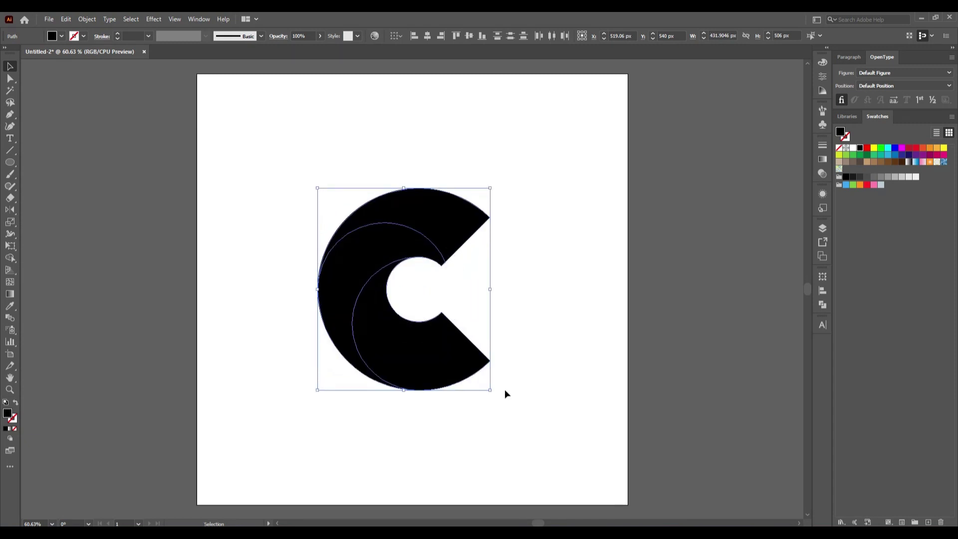
pyautogui.click(823, 160)
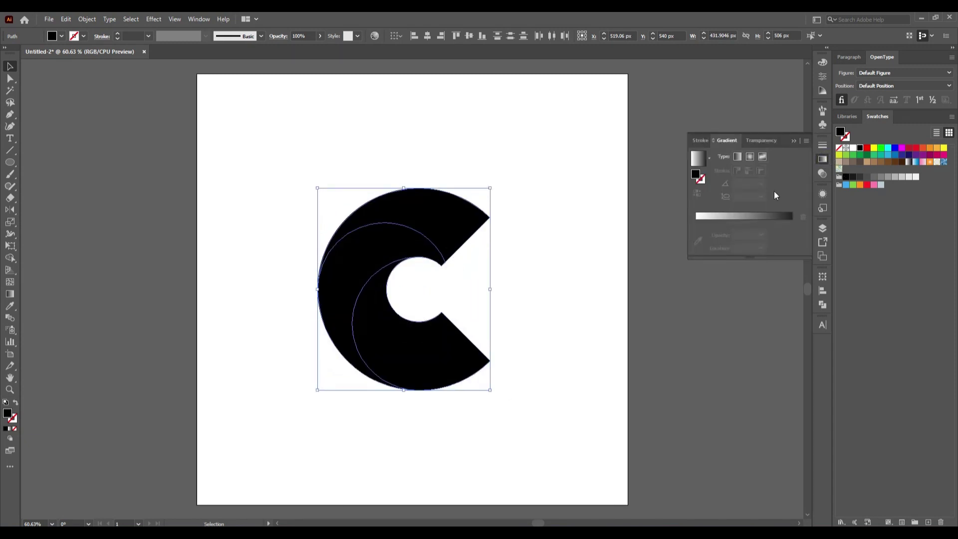
pyautogui.click(788, 217)
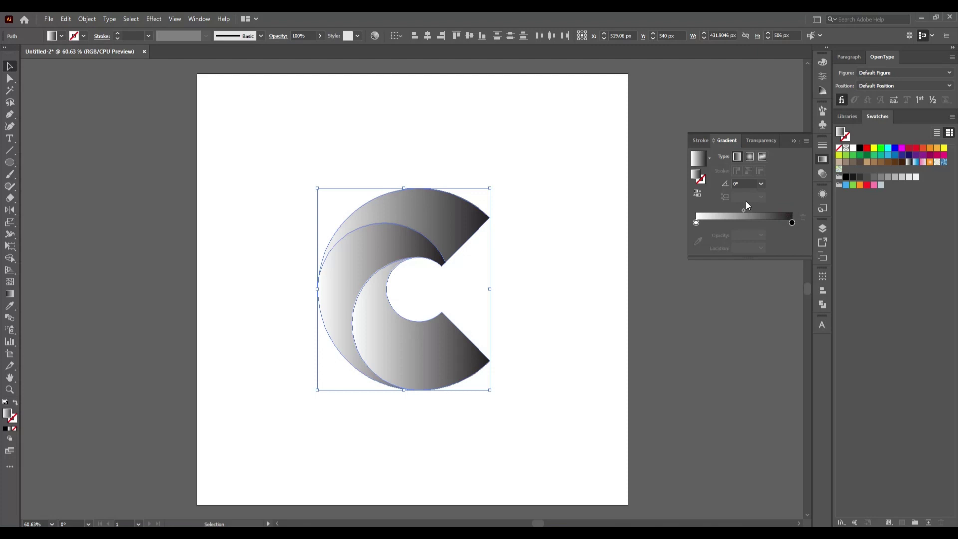
pyautogui.click(598, 302)
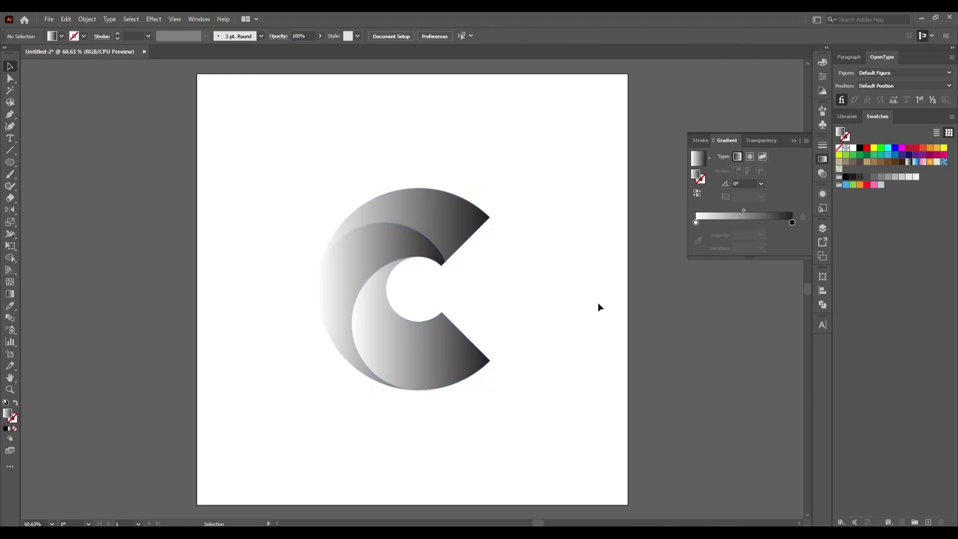
pyautogui.click(10, 162)
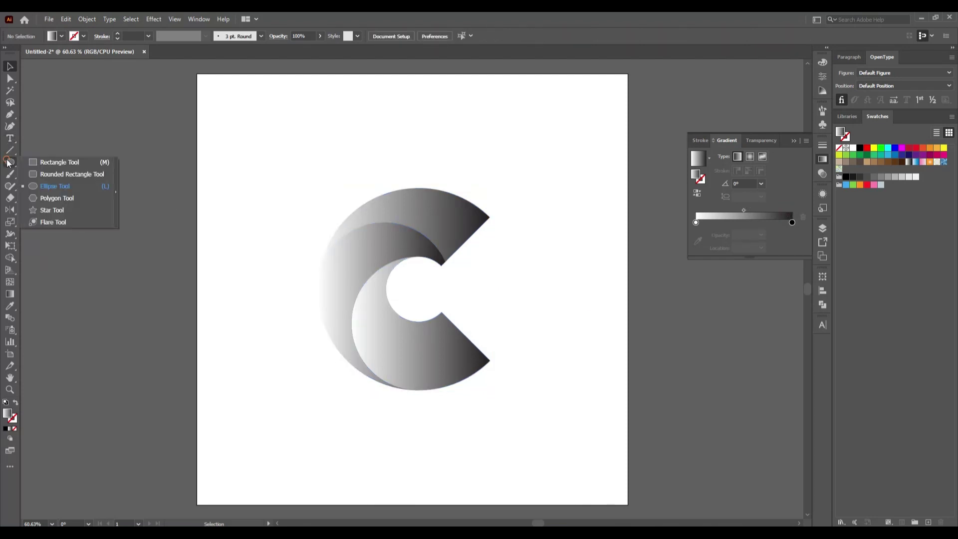
# - Draw a black rectangle covering the 1080 × 1080 artboard, send it to the back, and lock it
pyautogui.click(38, 163)
pyautogui.click(61, 36)
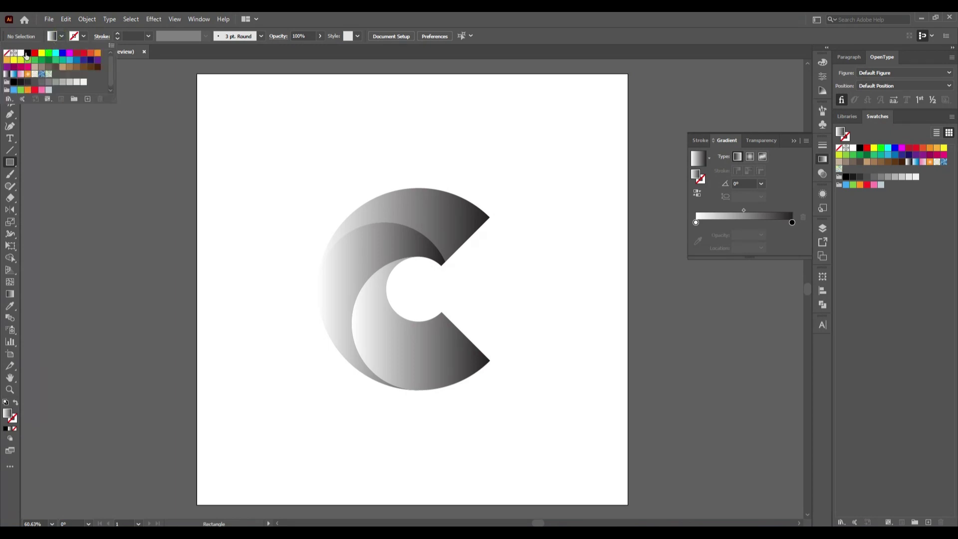
pyautogui.click(133, 215)
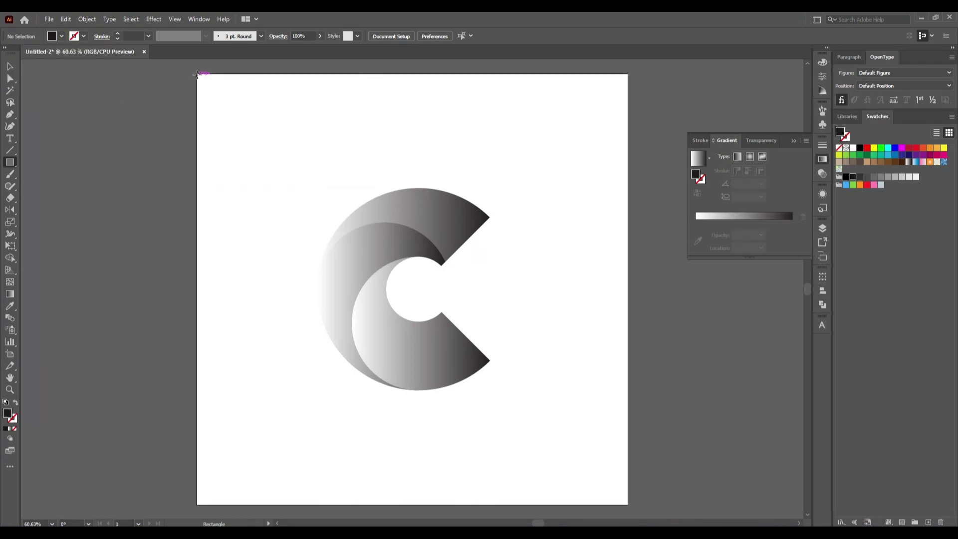
pyautogui.moveTo(197, 73)
pyautogui.mouseDown()
pyautogui.moveTo(479, 387)
pyautogui.moveTo(628, 505)
pyautogui.mouseUp()
pyautogui.click(10, 69)
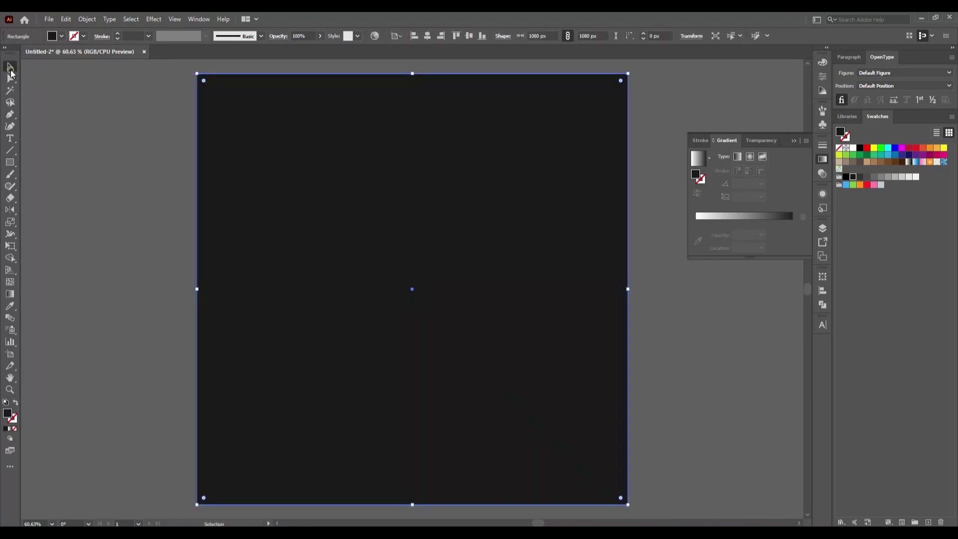
pyautogui.rightClick(348, 213)
pyautogui.moveTo(376, 398)
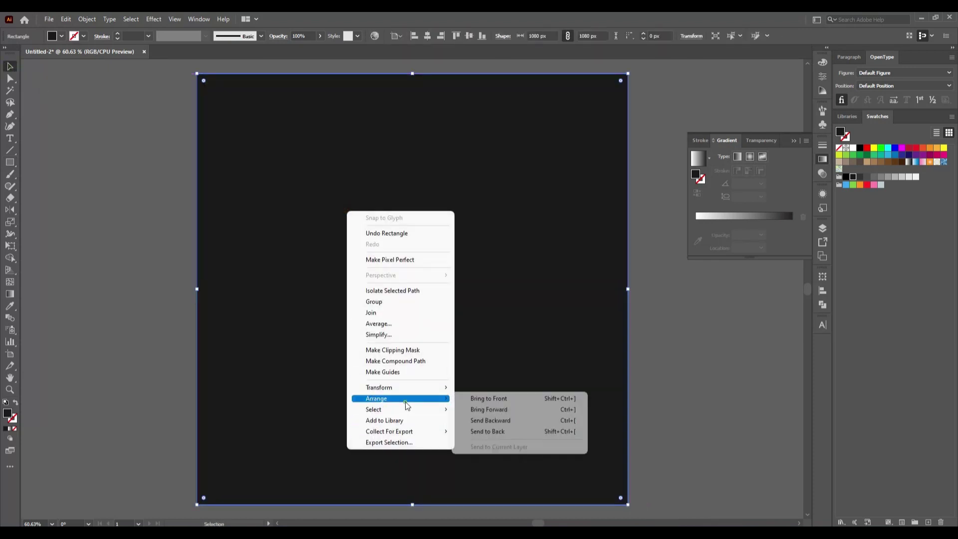
pyautogui.click(494, 431)
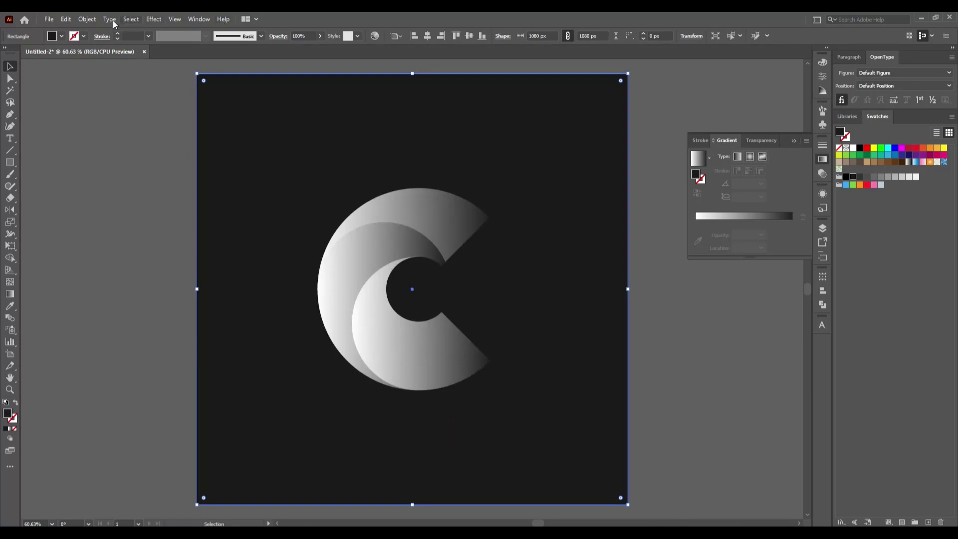
pyautogui.click(87, 19)
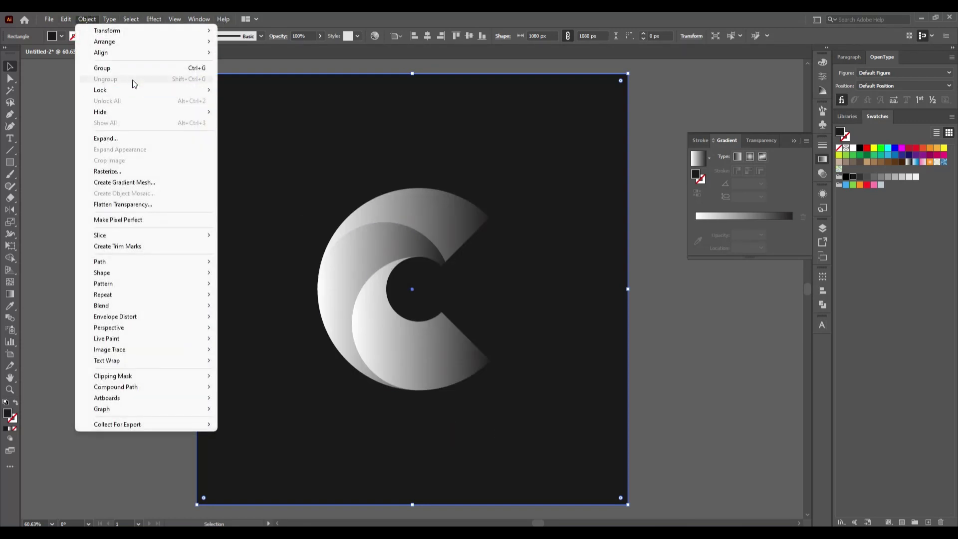
pyautogui.moveTo(100, 89)
pyautogui.click(239, 91)
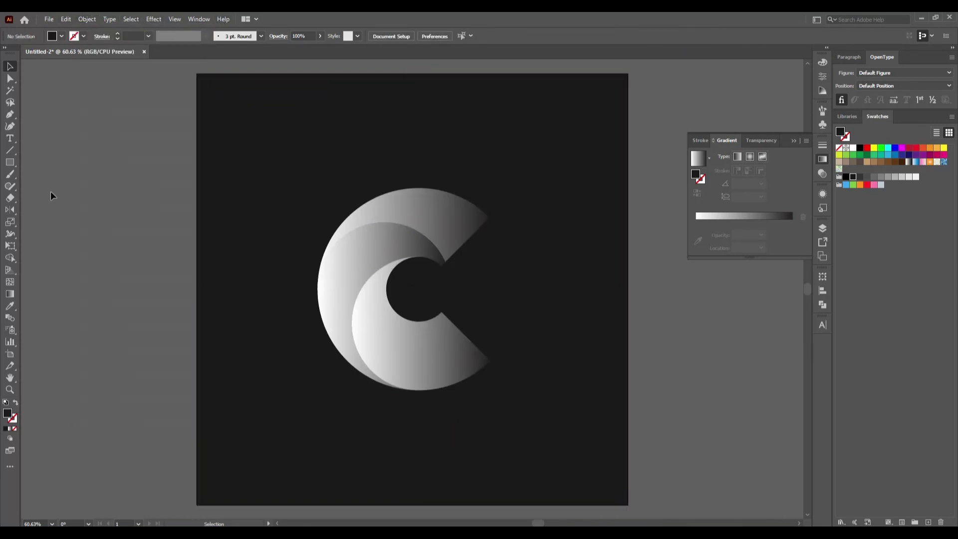
# - Select the top crescent and make its gradient's left stop near-black
pyautogui.click(417, 225)
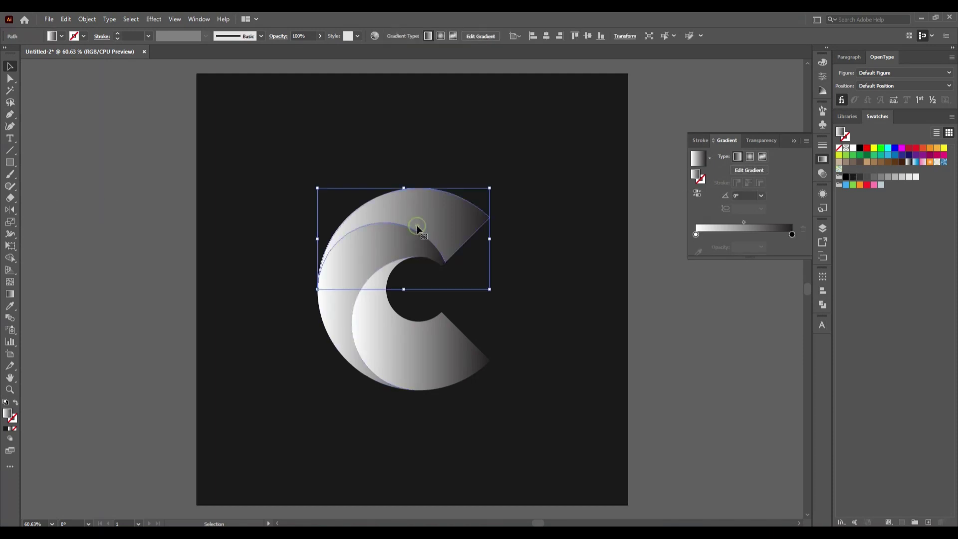
pyautogui.click(792, 234)
pyautogui.doubleClick(792, 235)
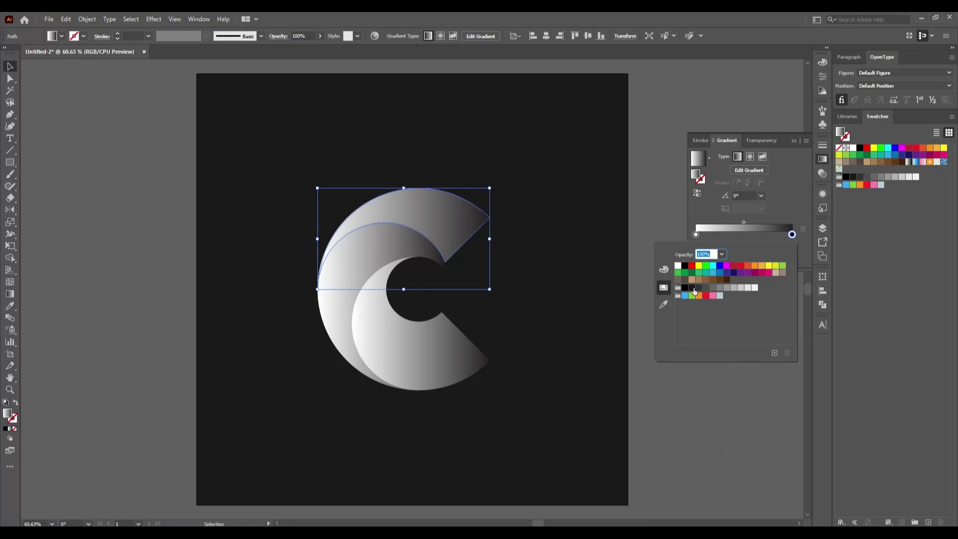
pyautogui.click(696, 234)
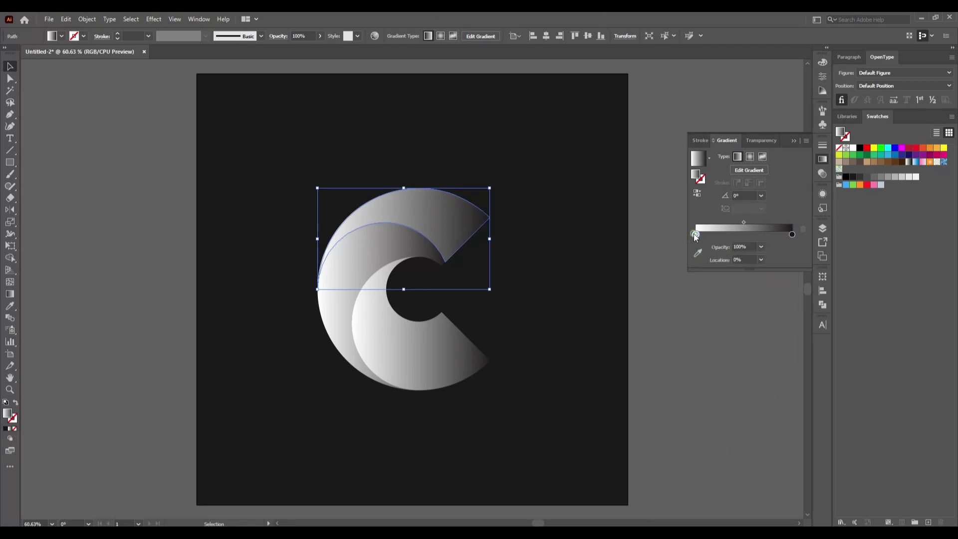
pyautogui.doubleClick(695, 235)
pyautogui.click(692, 288)
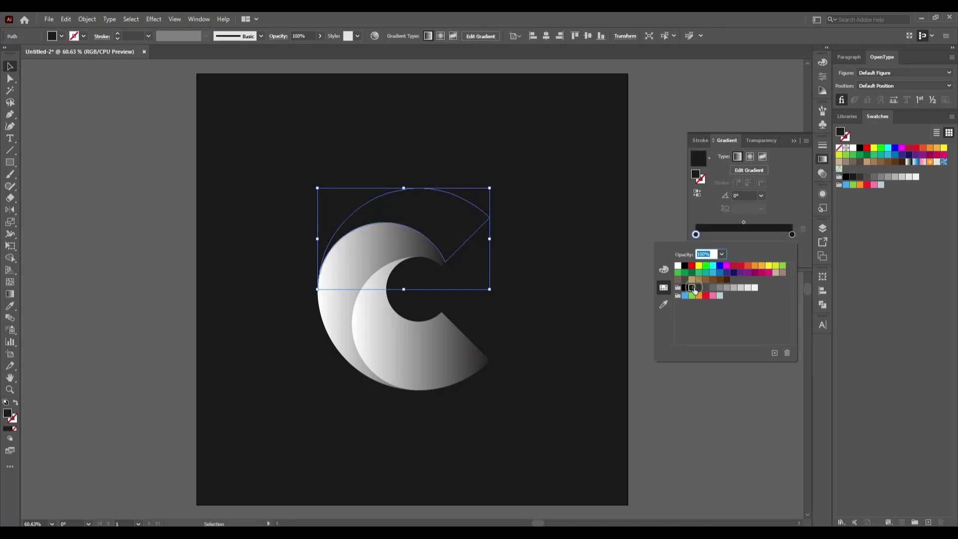
pyautogui.click(747, 388)
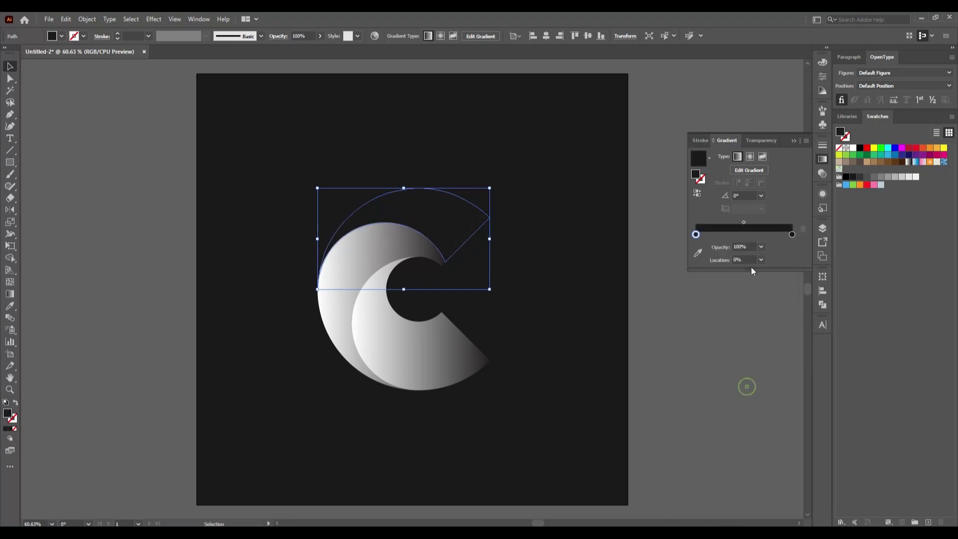
# - Add a cyan middle stop to the gradient at exactly 50% location
pyautogui.click(745, 234)
pyautogui.doubleClick(745, 235)
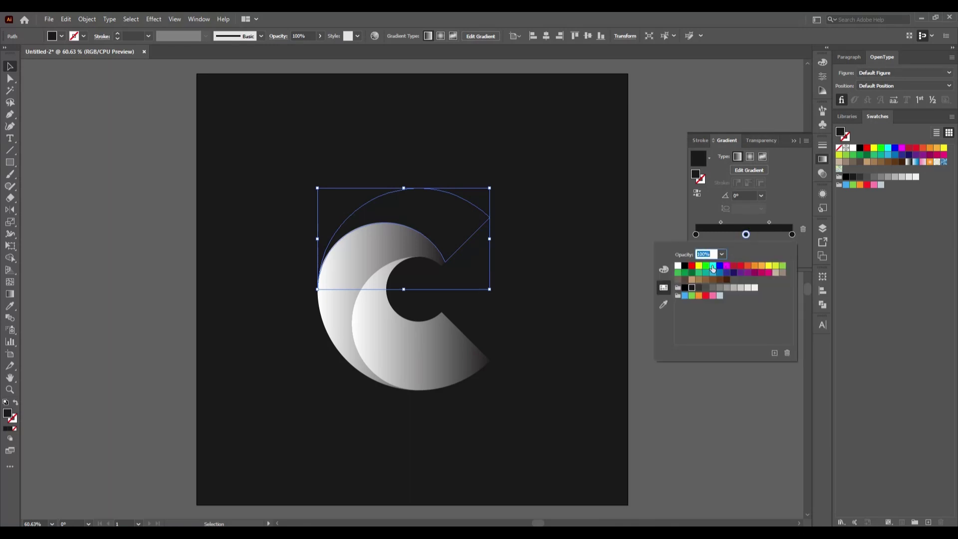
pyautogui.click(713, 266)
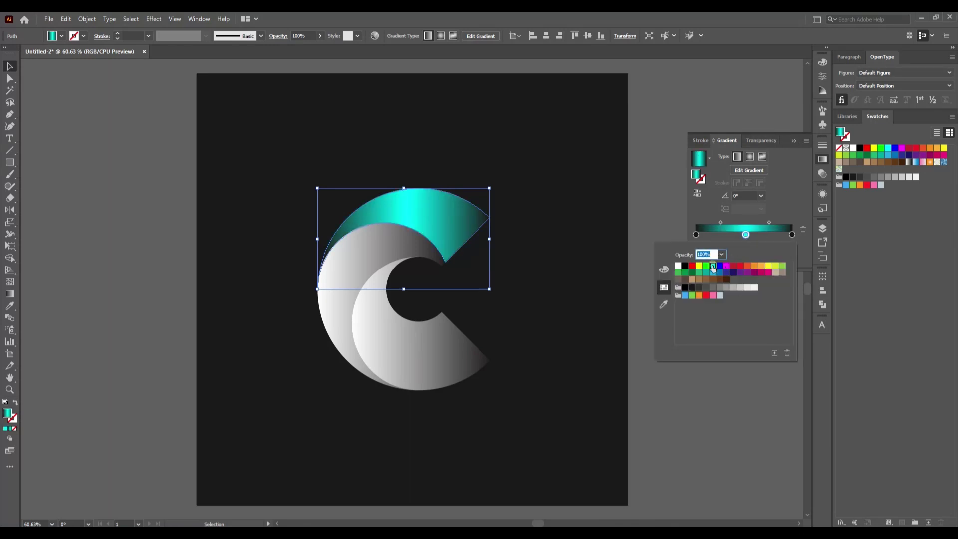
pyautogui.click(729, 400)
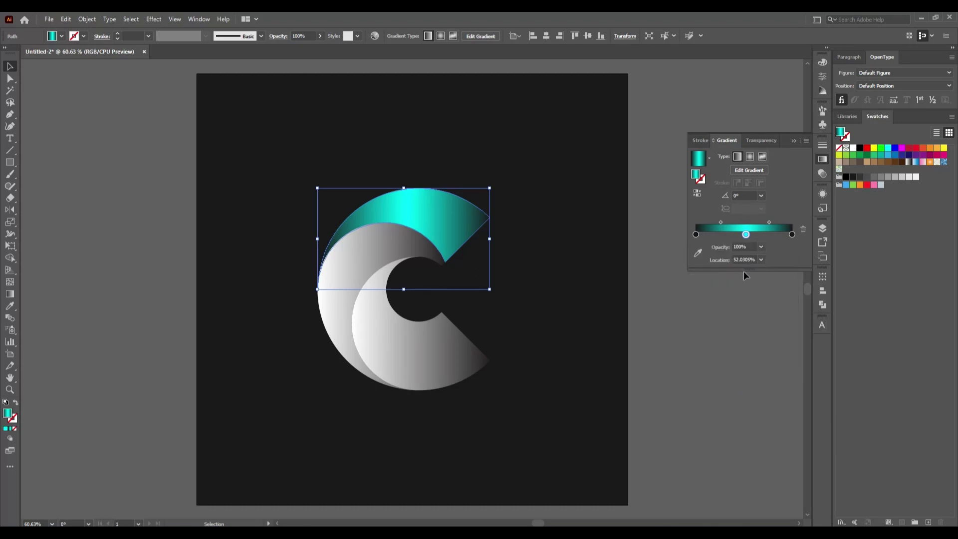
pyautogui.click(760, 260)
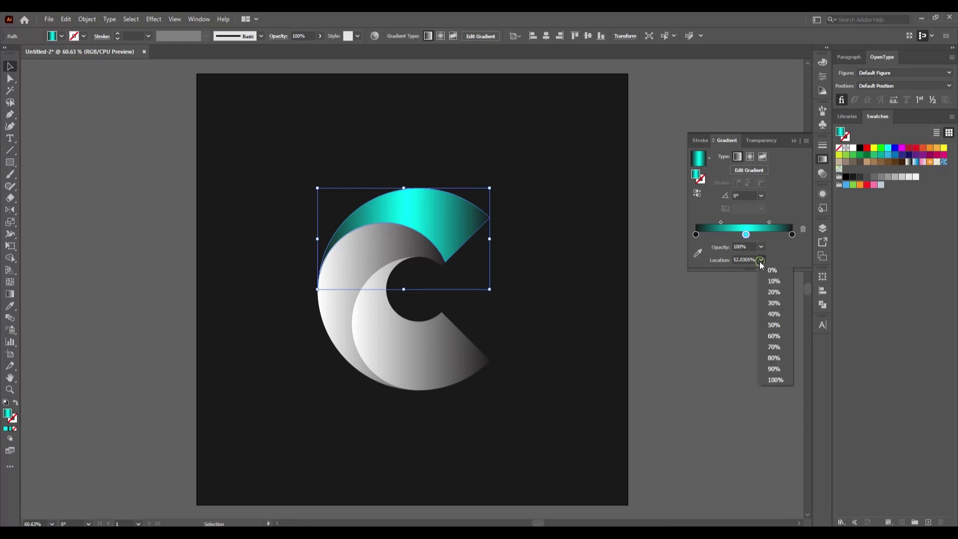
pyautogui.click(774, 326)
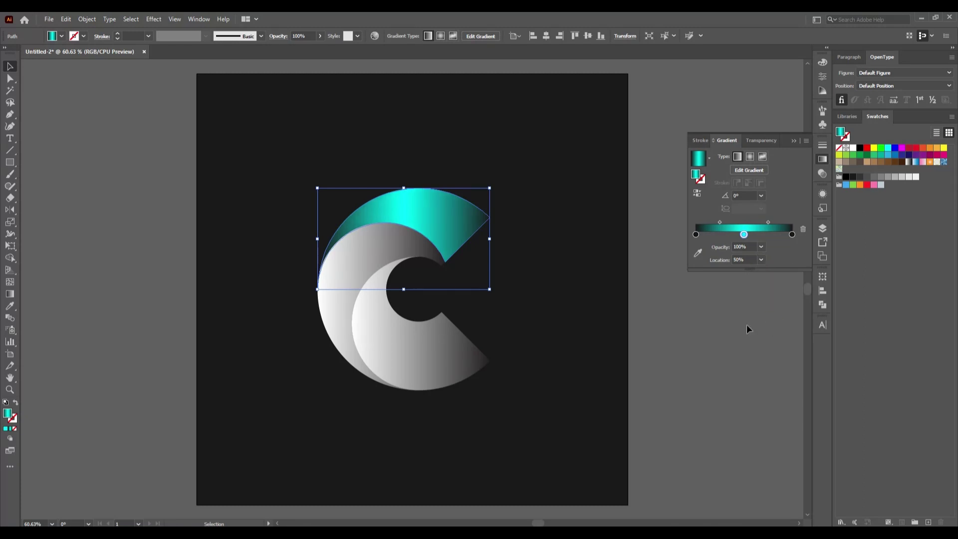
# - Apply the teal gradient from the top crescent to the middle crescent with the Eyedropper
pyautogui.click(342, 319)
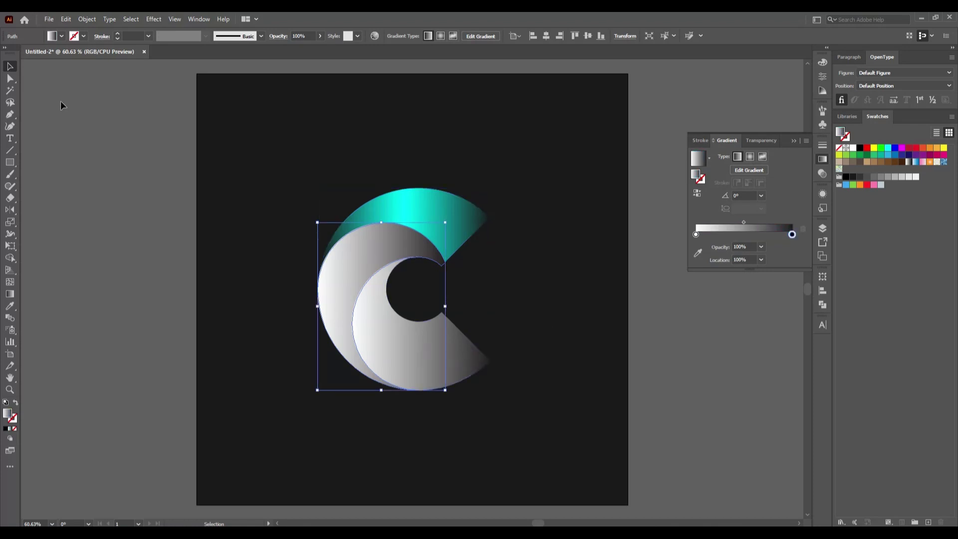
pyautogui.click(10, 306)
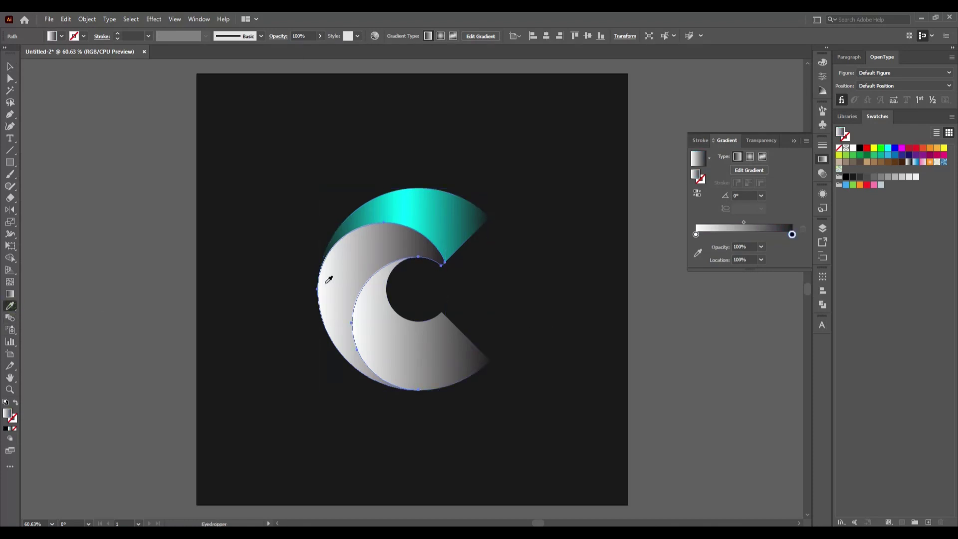
pyautogui.click(432, 216)
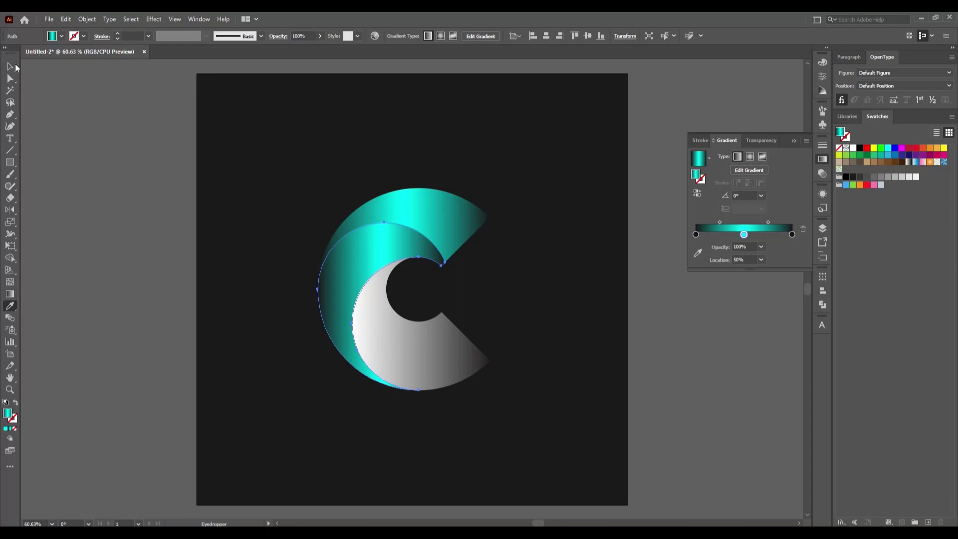
# - Eyedrop the teal gradient from a finished crescent onto the inner grey C piece
pyautogui.click(8, 67)
pyautogui.click(82, 148)
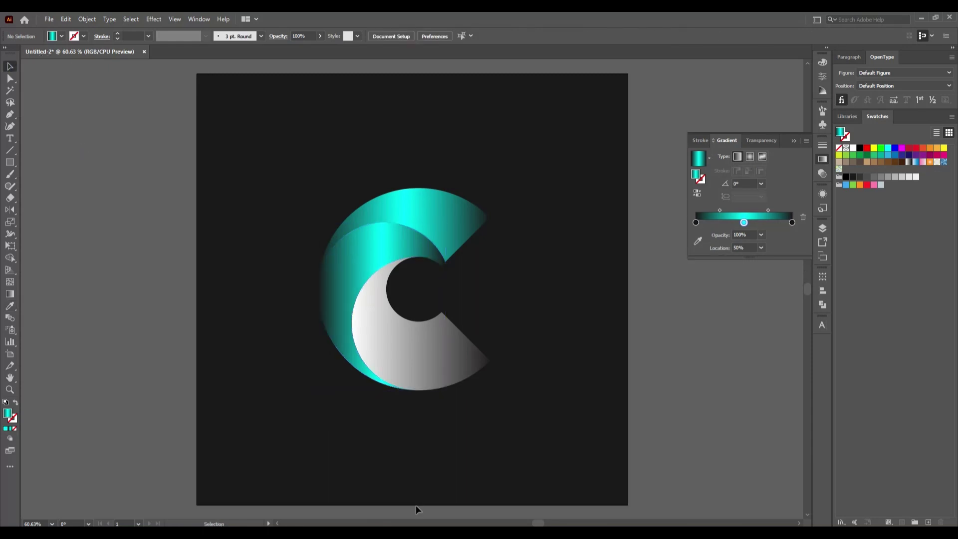
pyautogui.click(414, 359)
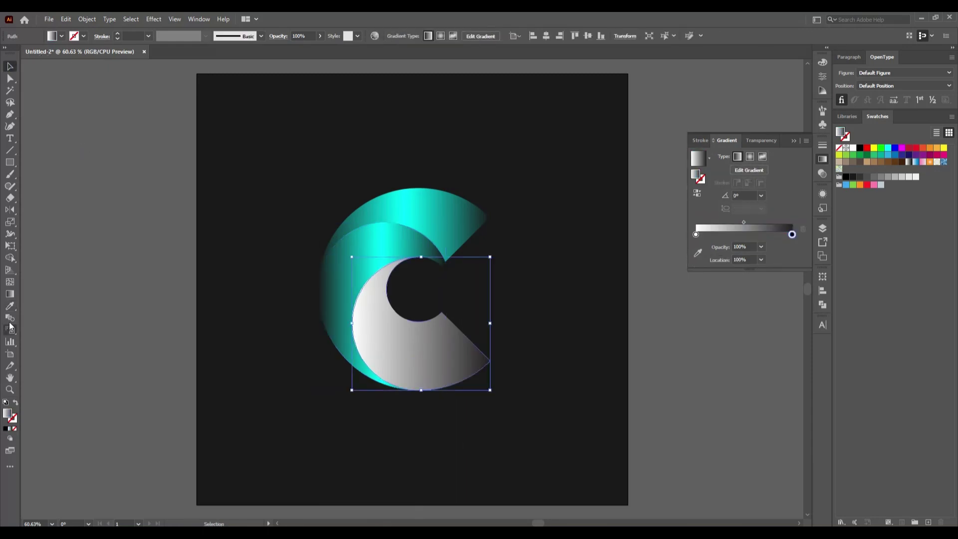
pyautogui.click(10, 306)
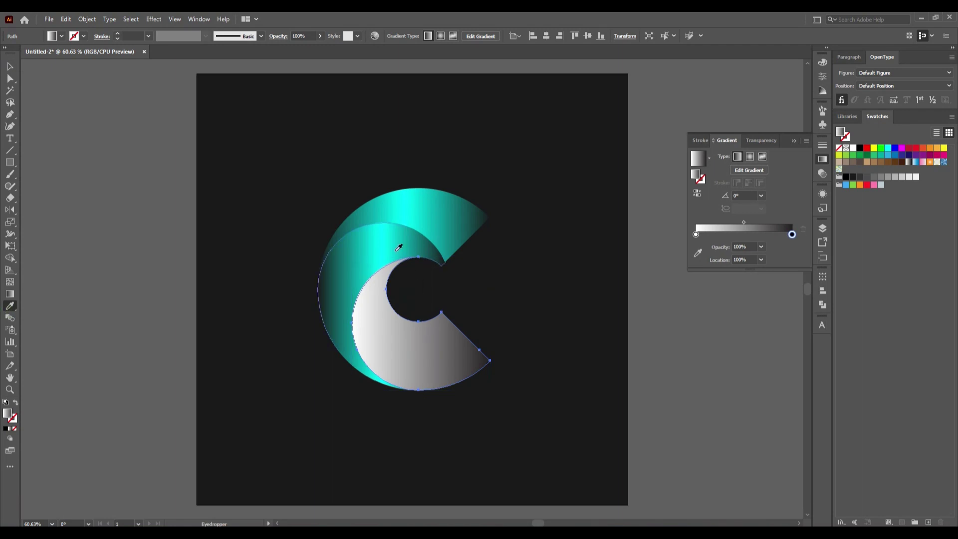
pyautogui.click(398, 248)
pyautogui.click(10, 66)
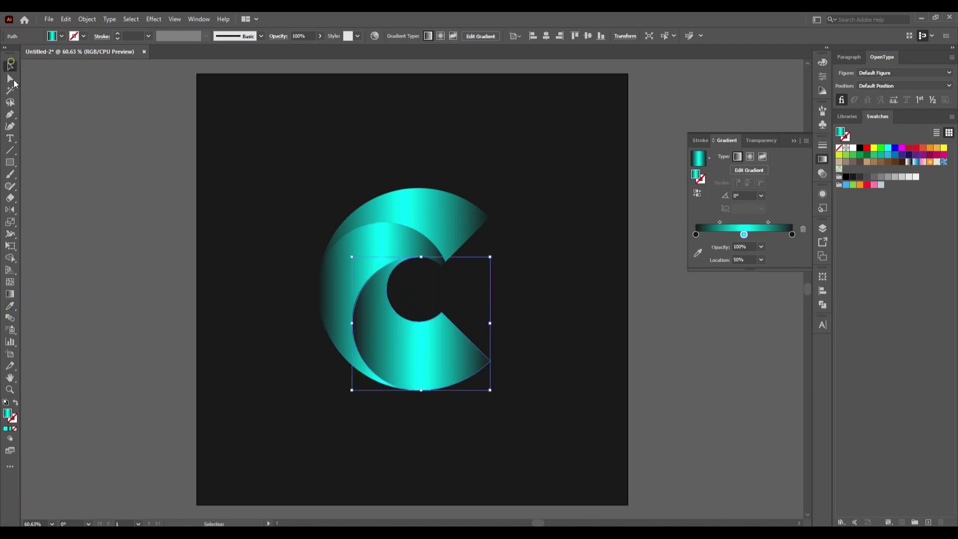
pyautogui.click(106, 195)
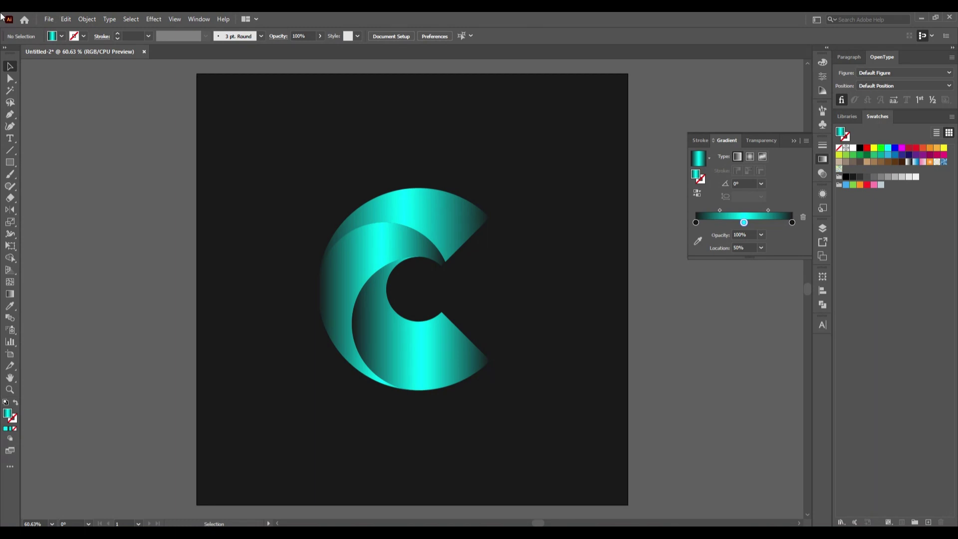
pyautogui.click(453, 356)
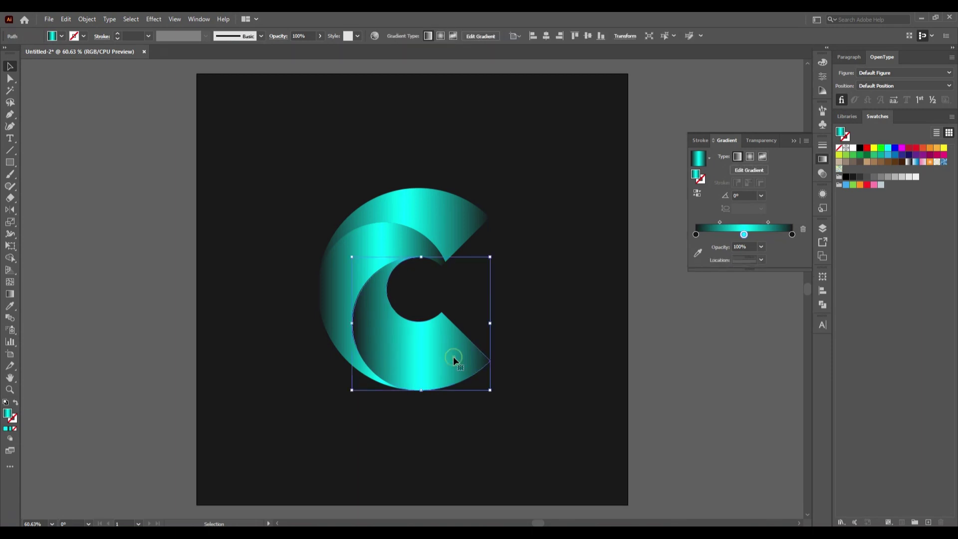
# - Run the inner piece's gradient horizontally across it, shifted slightly left
pyautogui.click(10, 294)
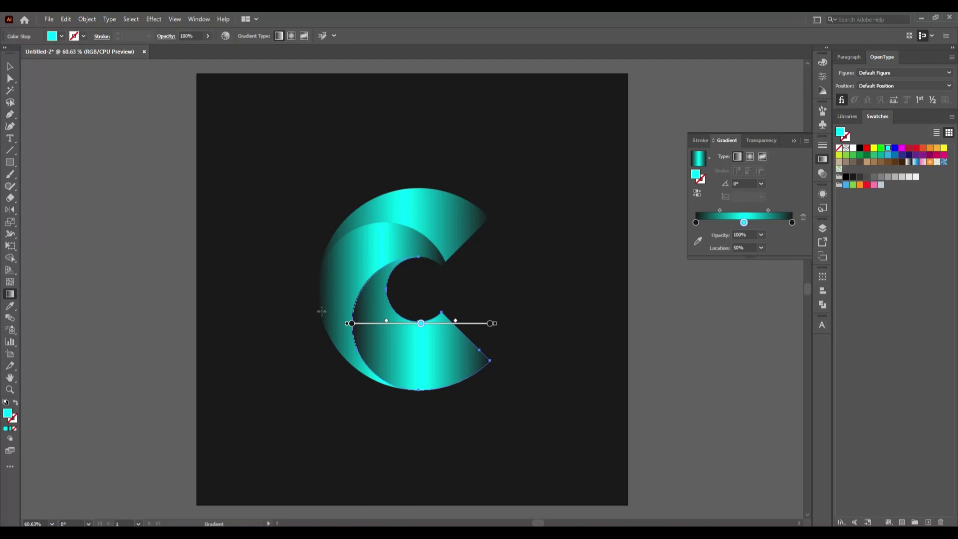
pyautogui.moveTo(321, 323); pyautogui.dragTo(446, 323)
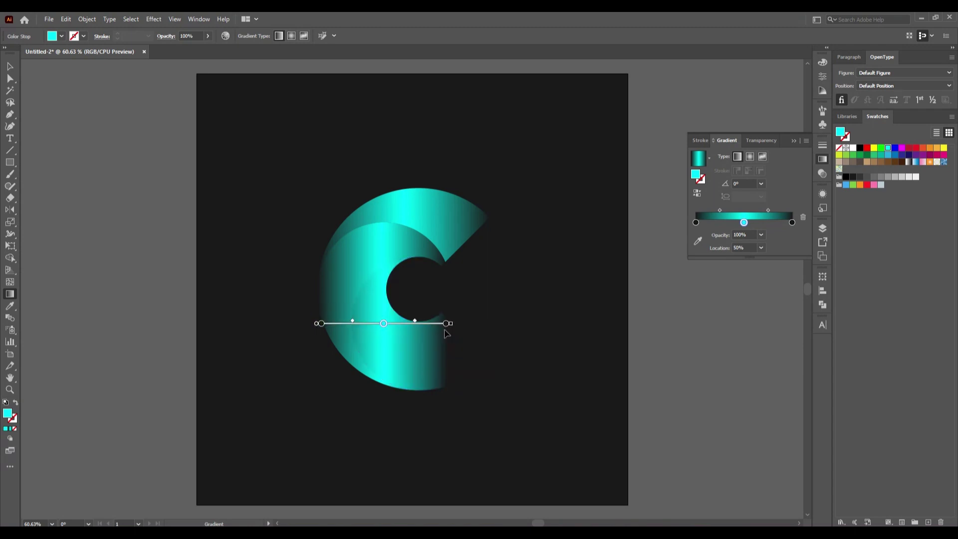
pyautogui.press('v')
pyautogui.click(458, 360)
pyautogui.press('g')
pyautogui.click(419, 353)
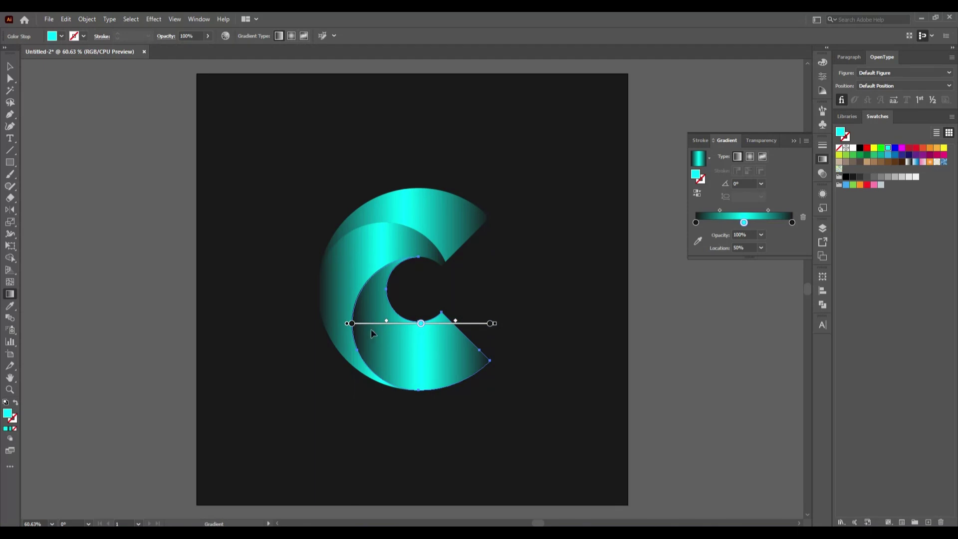
pyautogui.moveTo(348, 324); pyautogui.dragTo(339, 326)
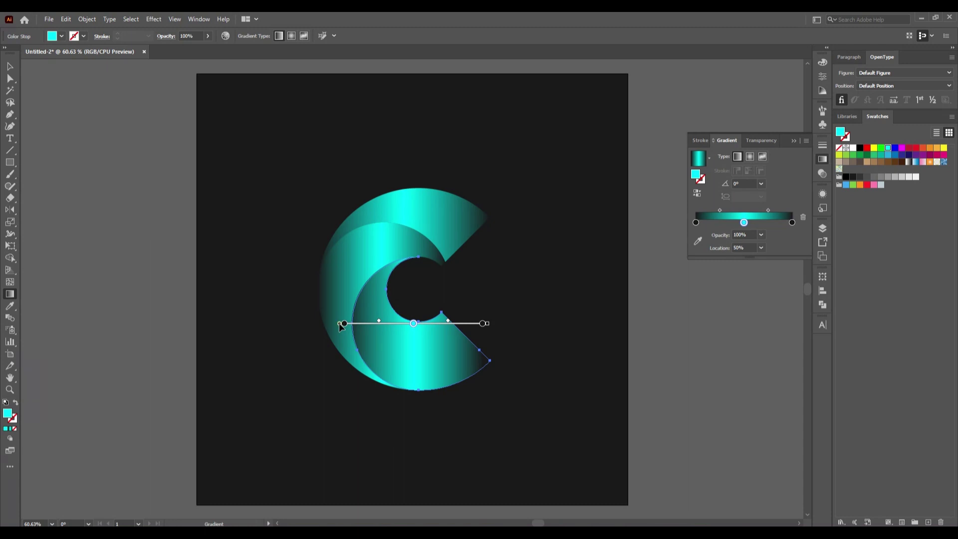
# - Adjust the lower crescent's gradient stops, moving the cyan stop to about 56% and the right blend point
pyautogui.moveTo(339, 322); pyautogui.dragTo(339, 322)
pyautogui.click(342, 325)
pyautogui.moveTo(339, 326); pyautogui.dragTo(339, 325)
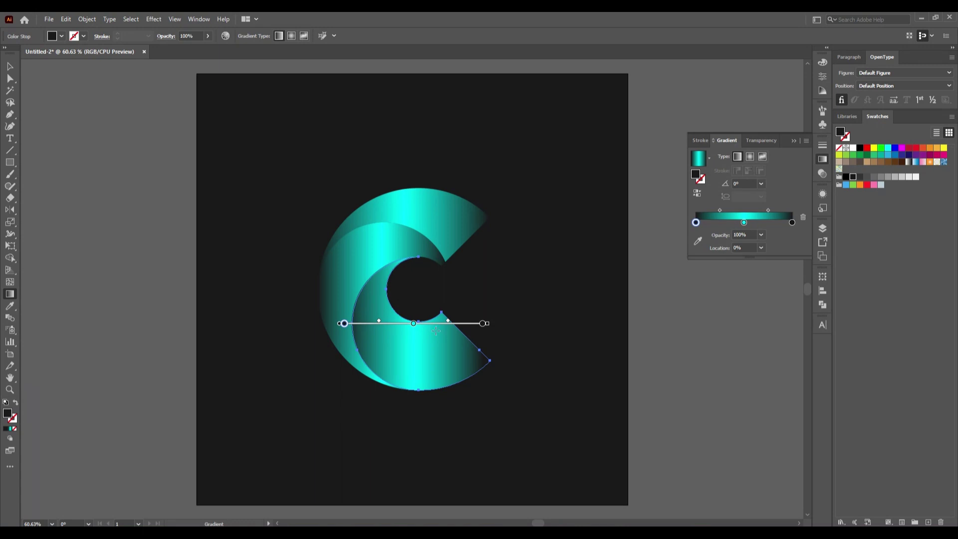
pyautogui.moveTo(414, 323); pyautogui.dragTo(428, 324)
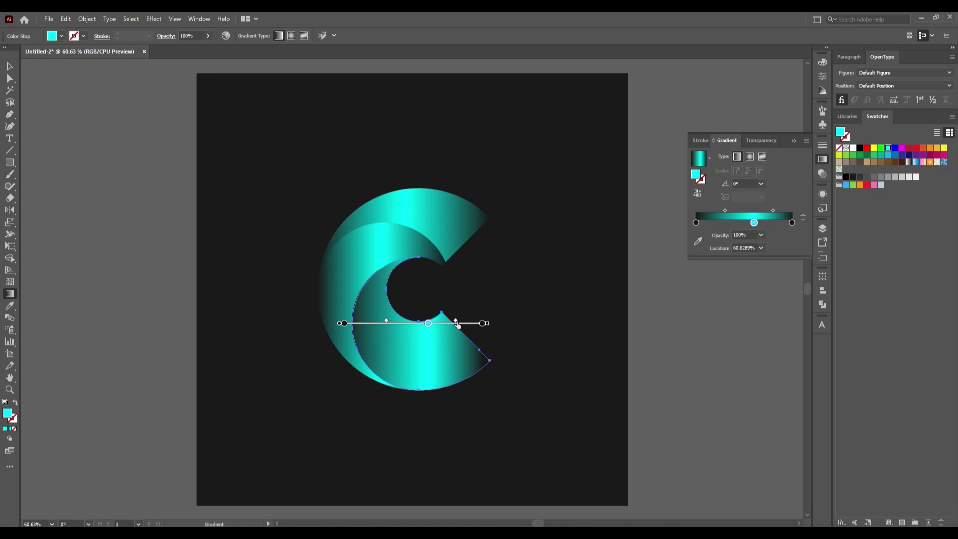
pyautogui.moveTo(455, 320)
pyautogui.mouseDown()
pyautogui.moveTo(466, 323)
pyautogui.moveTo(453, 323)
pyautogui.mouseUp()
pyautogui.moveTo(453, 320); pyautogui.dragTo(466, 323)
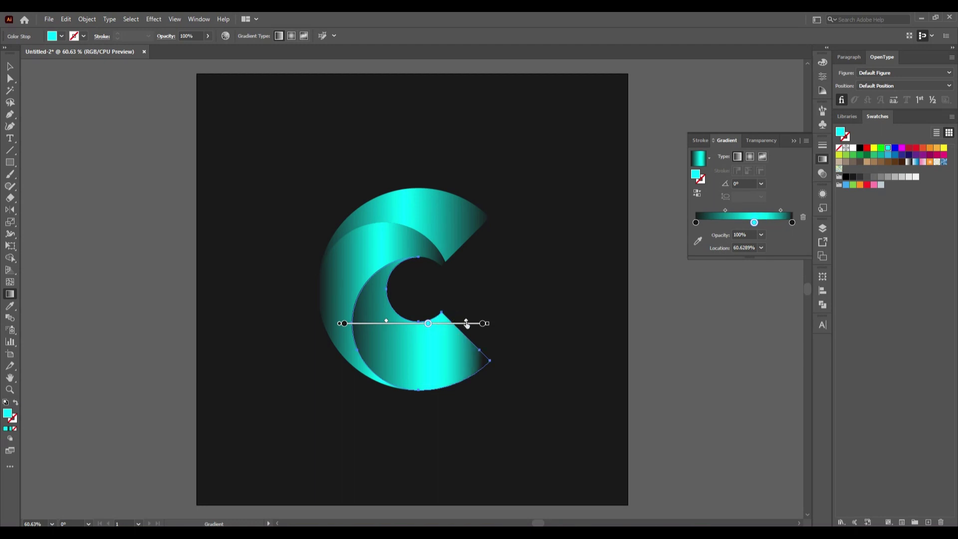
pyautogui.moveTo(466, 323); pyautogui.dragTo(508, 341)
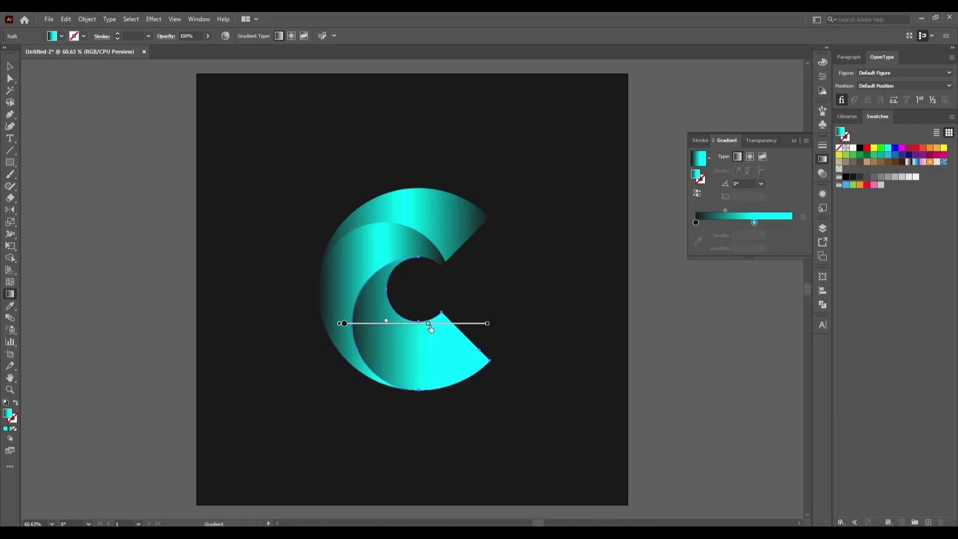
# - Undo two missteps and redraw the lower crescent's gradient horizontally from dark left to cyan tip
pyautogui.hotkey('ctrl', 'z')
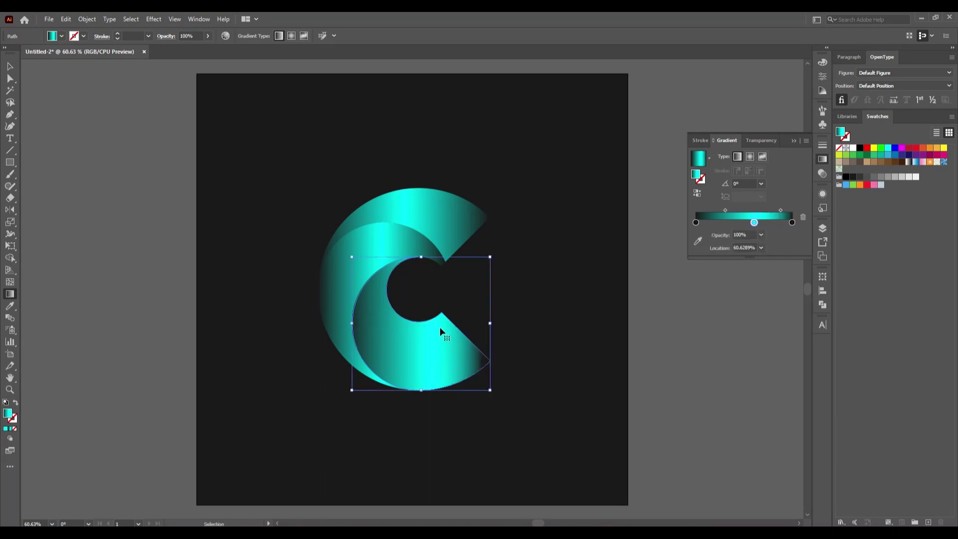
pyautogui.hotkey('ctrl', 'z')
pyautogui.hotkey('ctrl', 'z')
pyautogui.hotkey('ctrl', 'z')
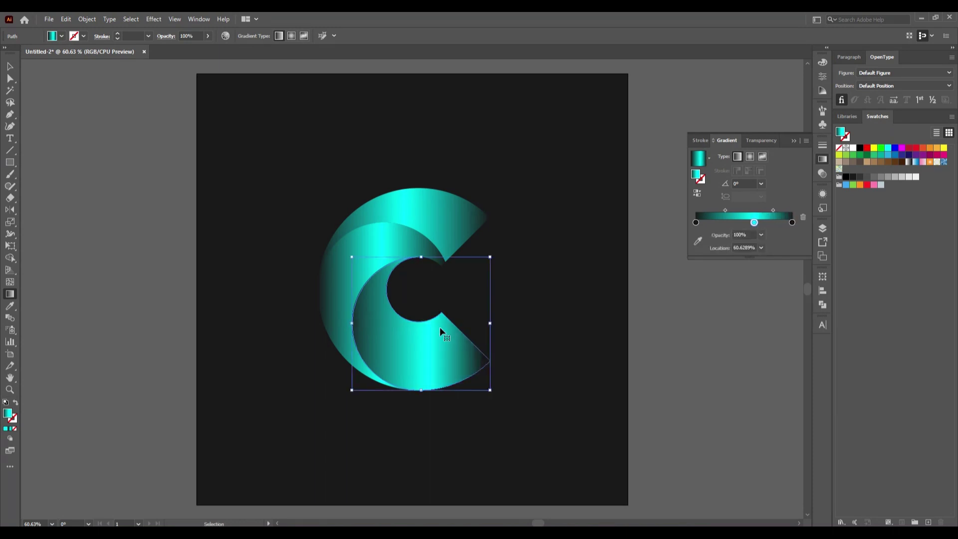
pyautogui.press('g')
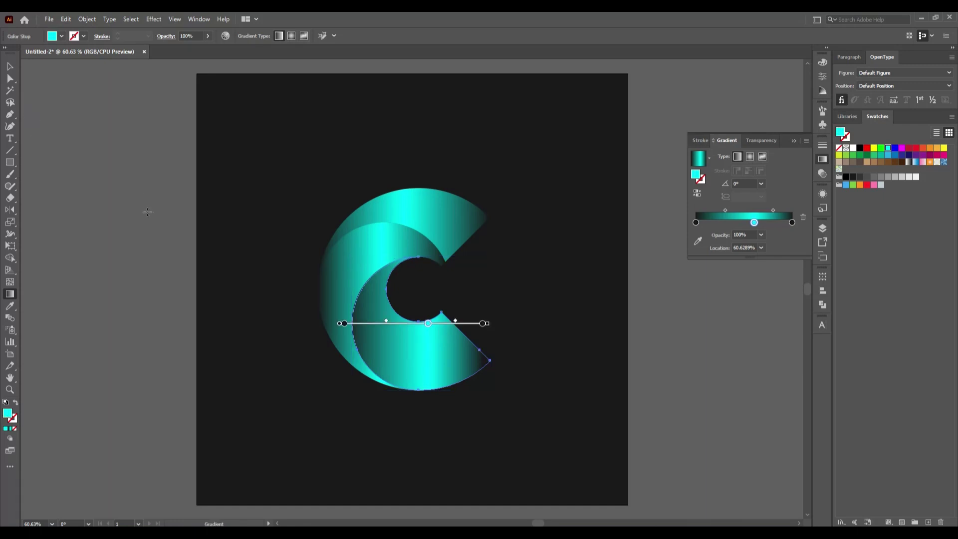
pyautogui.moveTo(327, 339); pyautogui.dragTo(512, 340)
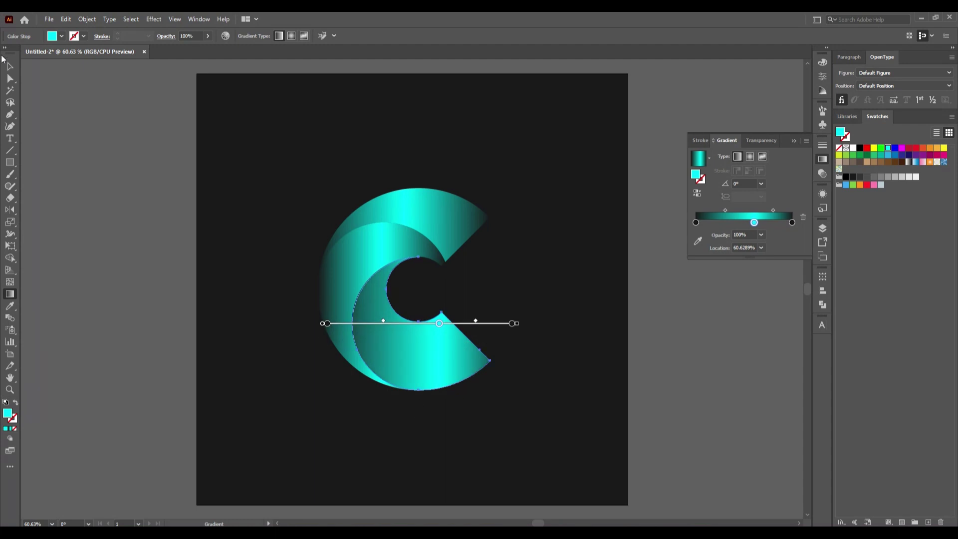
pyautogui.click(11, 67)
pyautogui.click(139, 195)
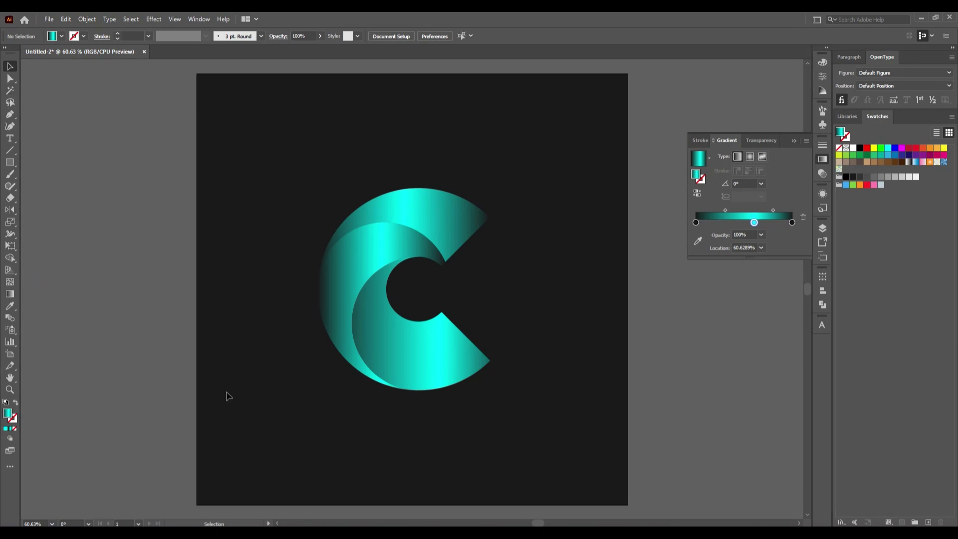
# - Redraw the middle crescent's gradient horizontally from its left edge, moving the cyan band left
pyautogui.click(324, 292)
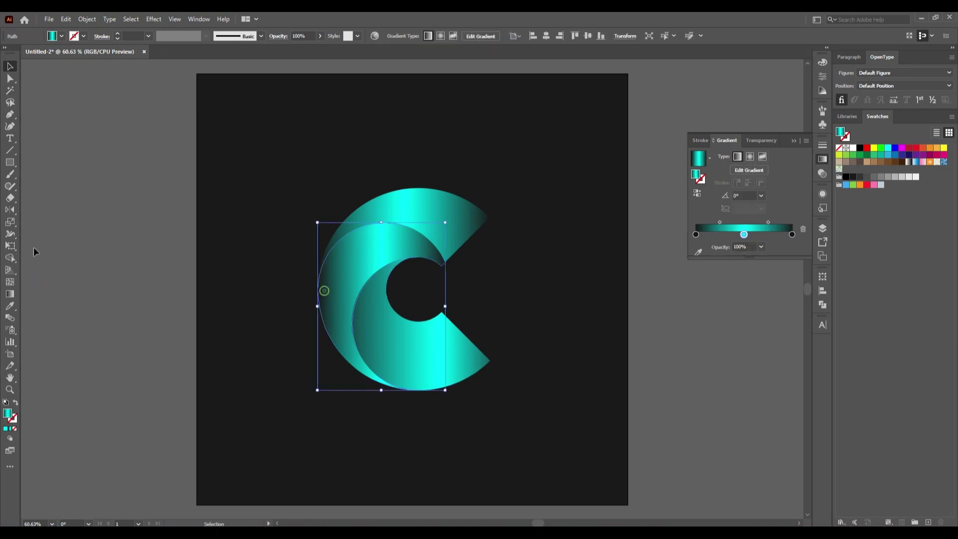
pyautogui.click(10, 293)
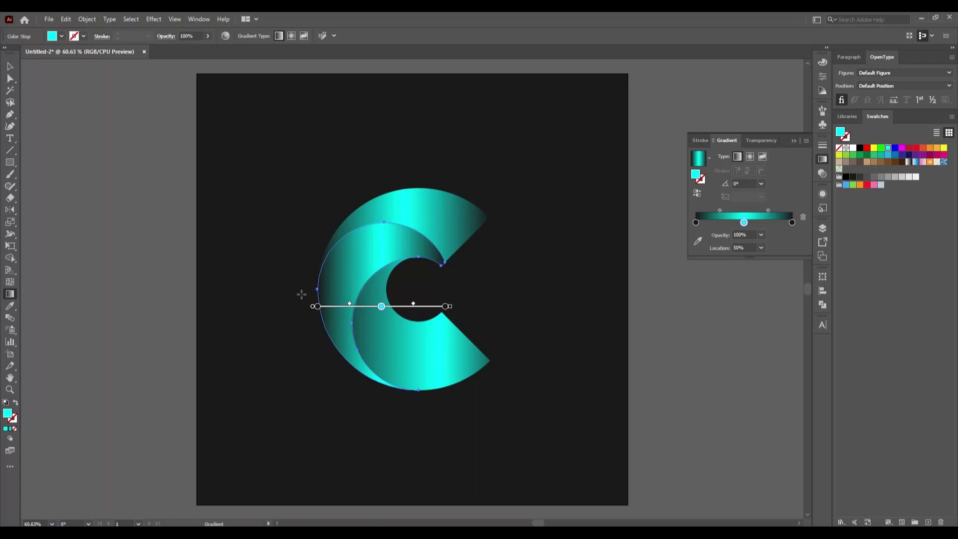
pyautogui.moveTo(301, 294); pyautogui.dragTo(422, 296)
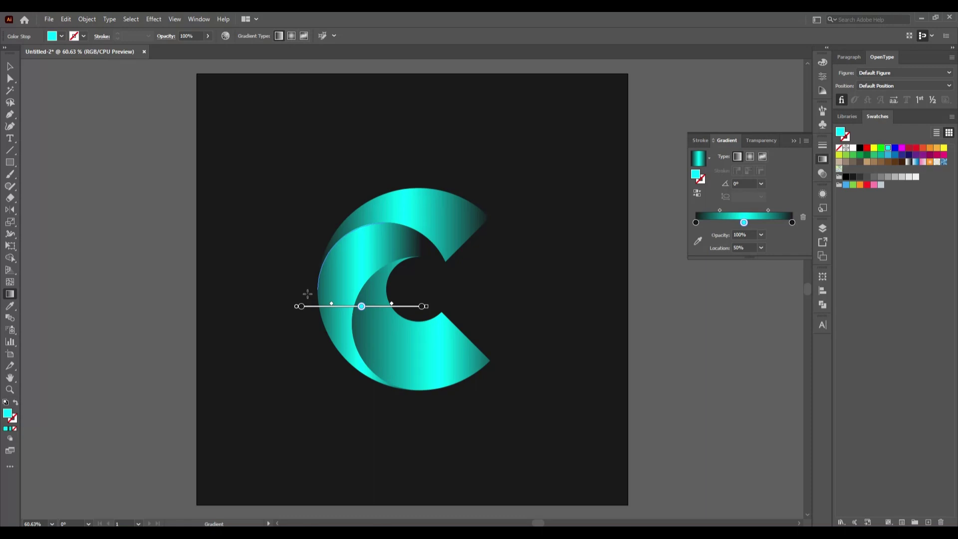
pyautogui.moveTo(304, 294); pyautogui.dragTo(436, 301)
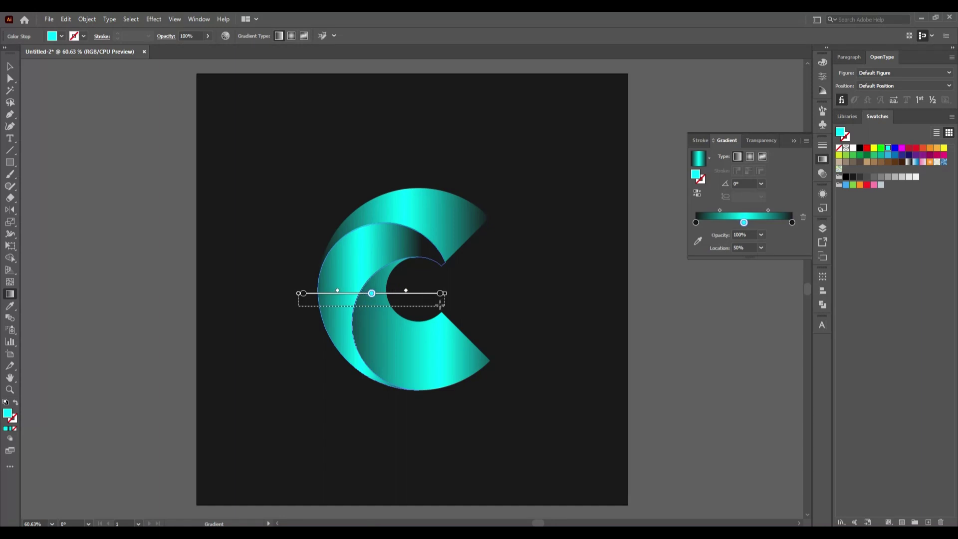
pyautogui.moveTo(436, 301); pyautogui.dragTo(440, 308)
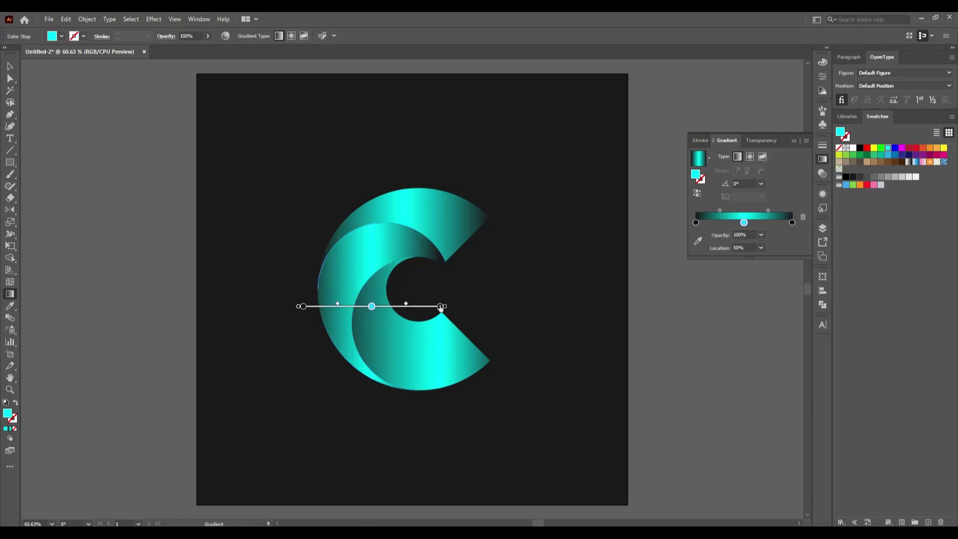
pyautogui.click(10, 66)
pyautogui.click(107, 277)
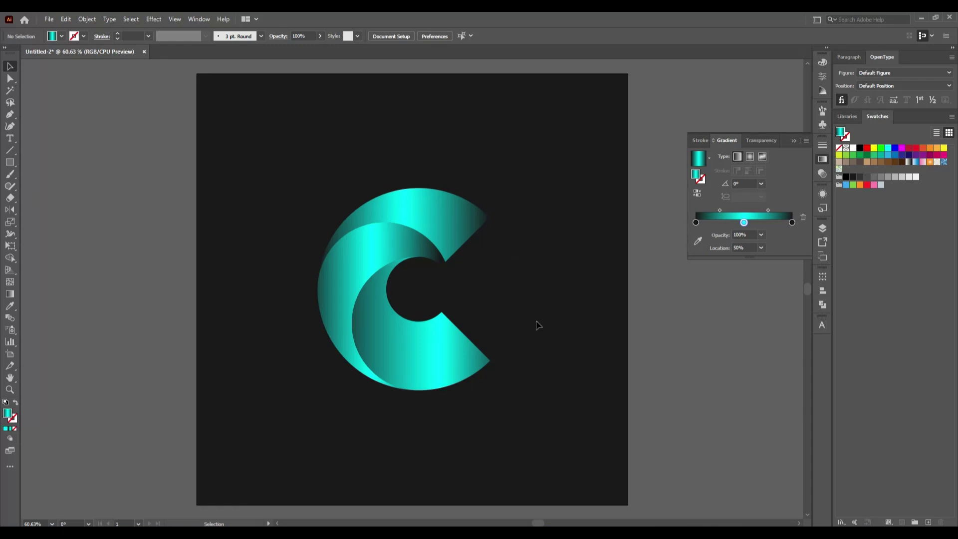
# - Drag a first horizontal gradient across the top crescent
pyautogui.click(450, 219)
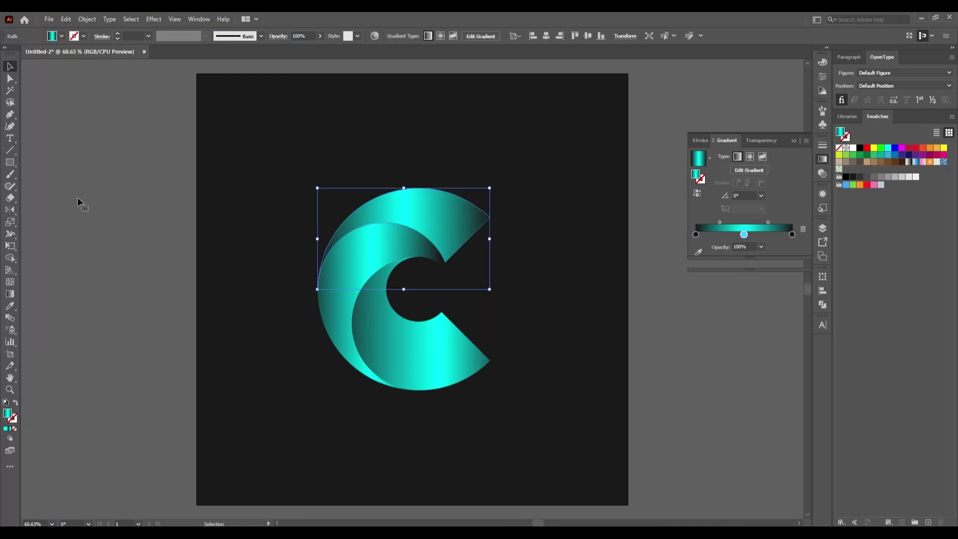
pyautogui.click(10, 293)
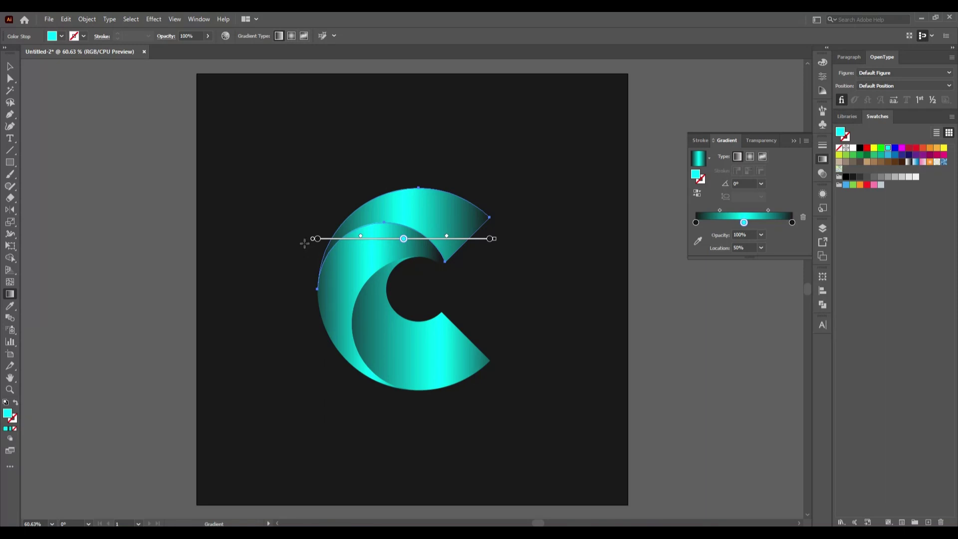
pyautogui.moveTo(300, 244); pyautogui.dragTo(497, 250)
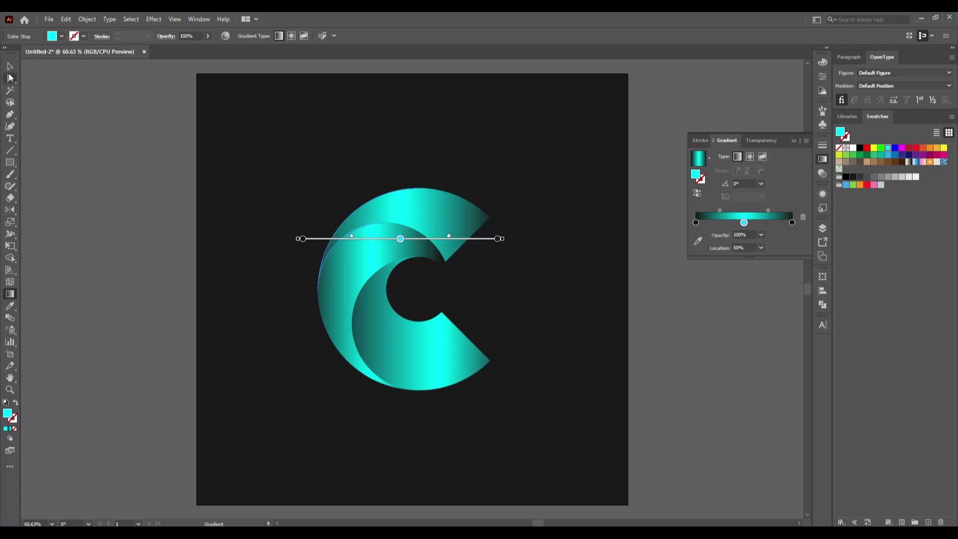
pyautogui.click(10, 66)
pyautogui.click(90, 217)
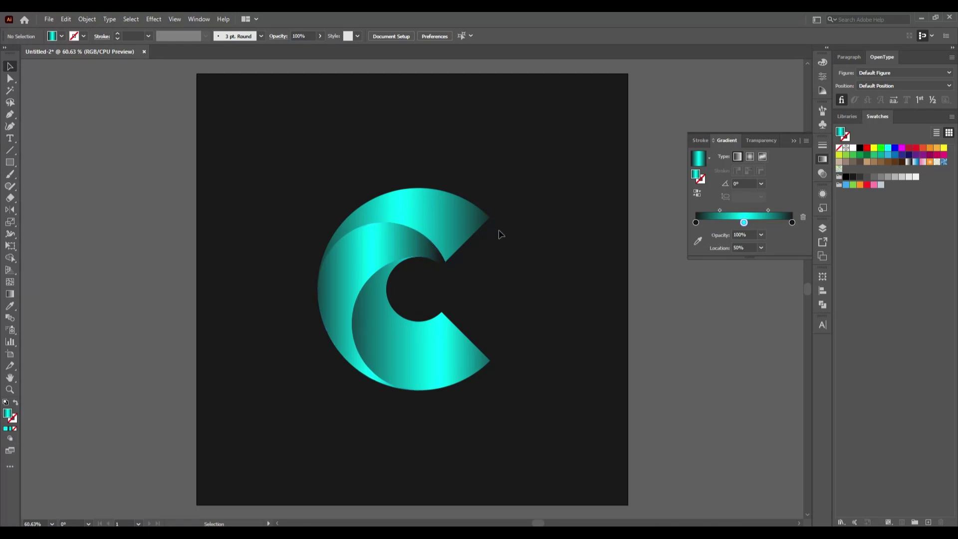
# - Redraw the top crescent's gradient left to right to match the other pieces' shading
pyautogui.click(470, 221)
pyautogui.click(10, 294)
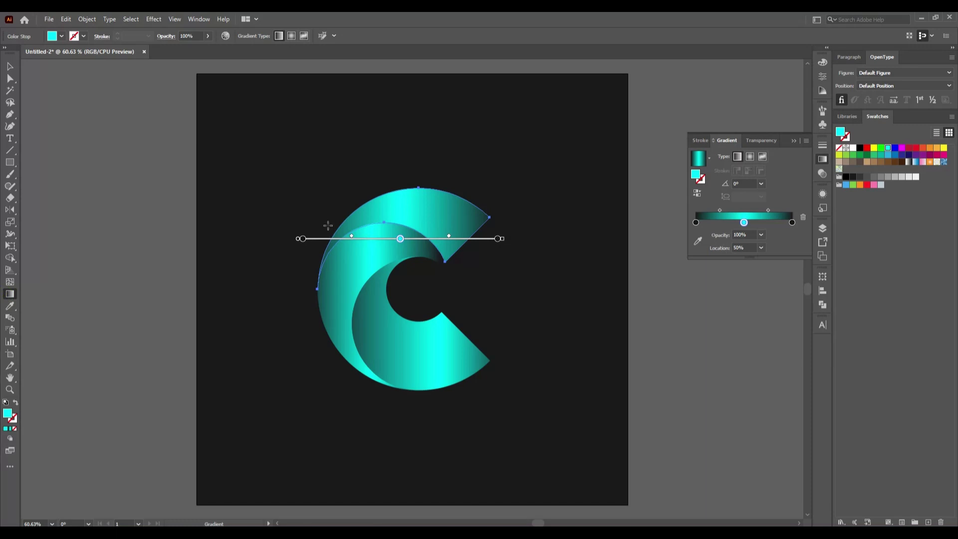
pyautogui.moveTo(328, 226); pyautogui.dragTo(511, 227)
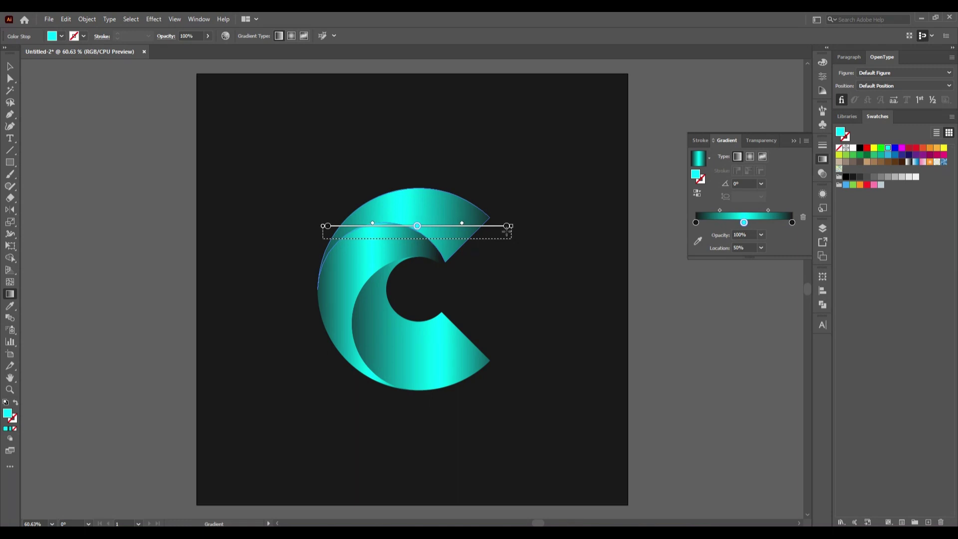
pyautogui.moveTo(510, 229); pyautogui.dragTo(507, 231)
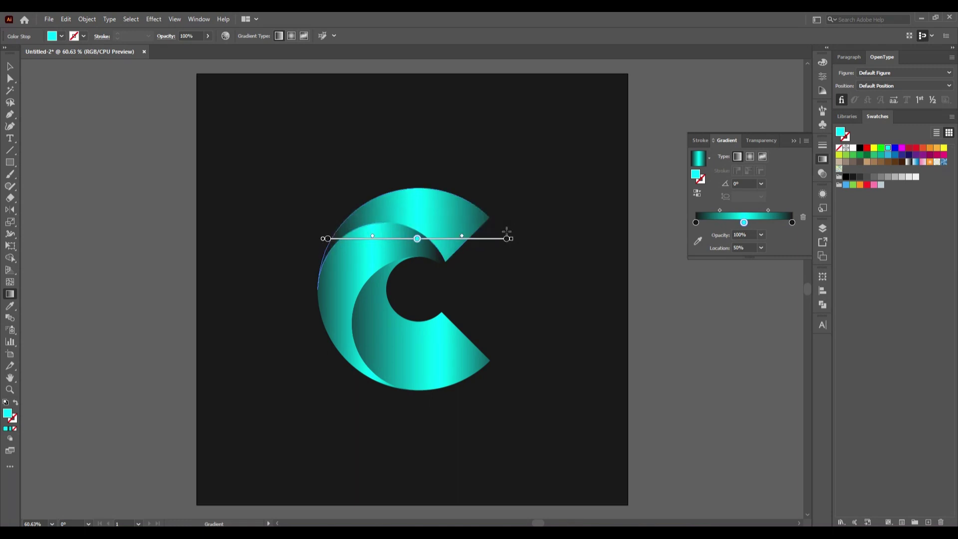
pyautogui.click(10, 66)
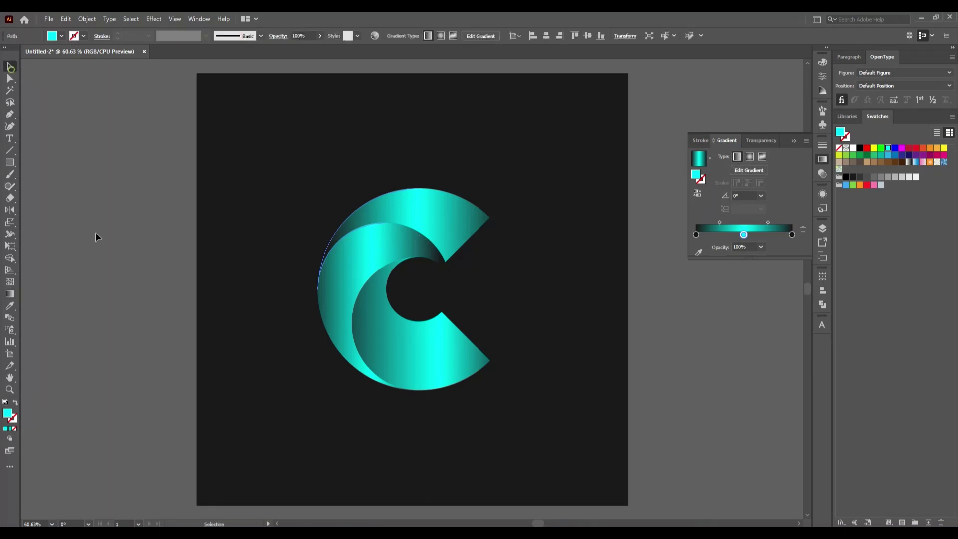
pyautogui.click(95, 235)
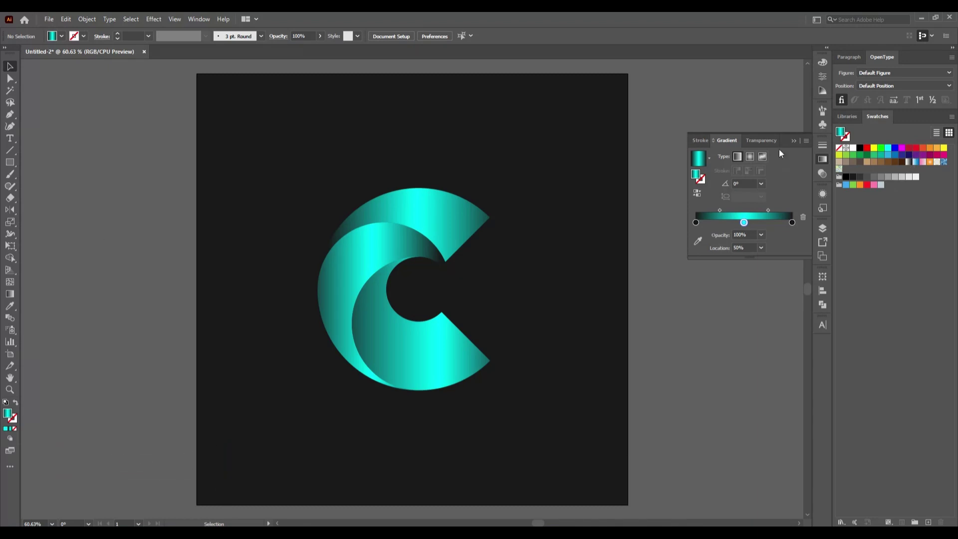
# - Group the three crescent pieces and centre the logo horizontally on the artboard at X 540 px
pyautogui.click(792, 140)
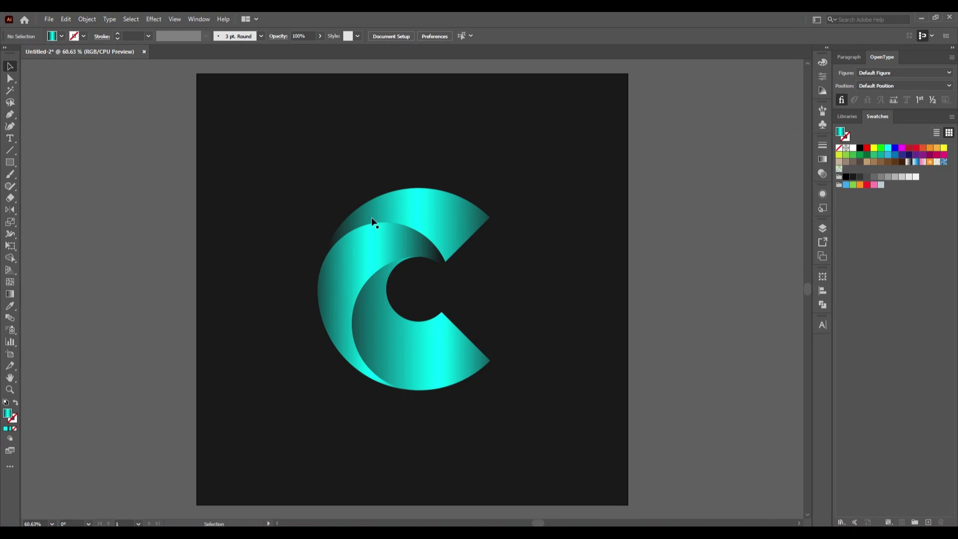
pyautogui.moveTo(246, 156); pyautogui.dragTo(597, 392)
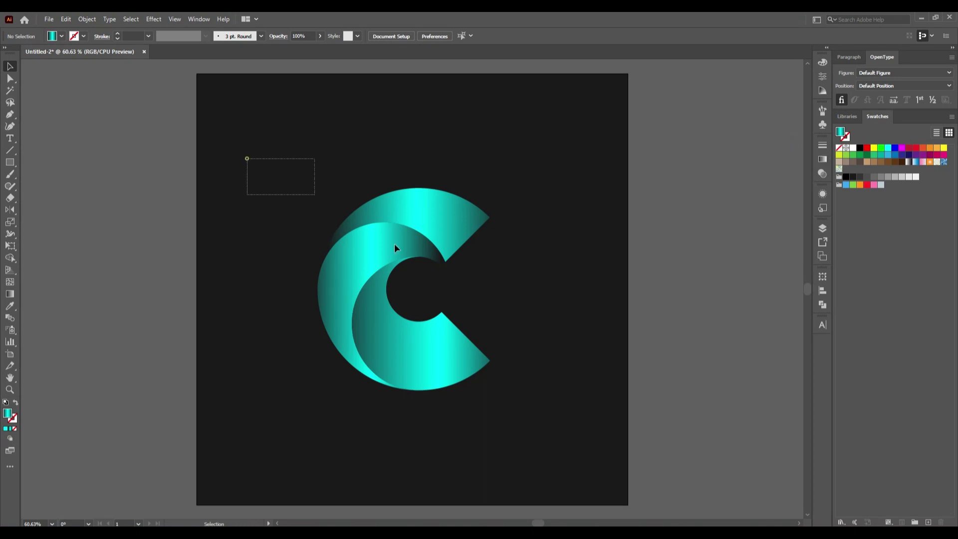
pyautogui.rightClick(337, 305)
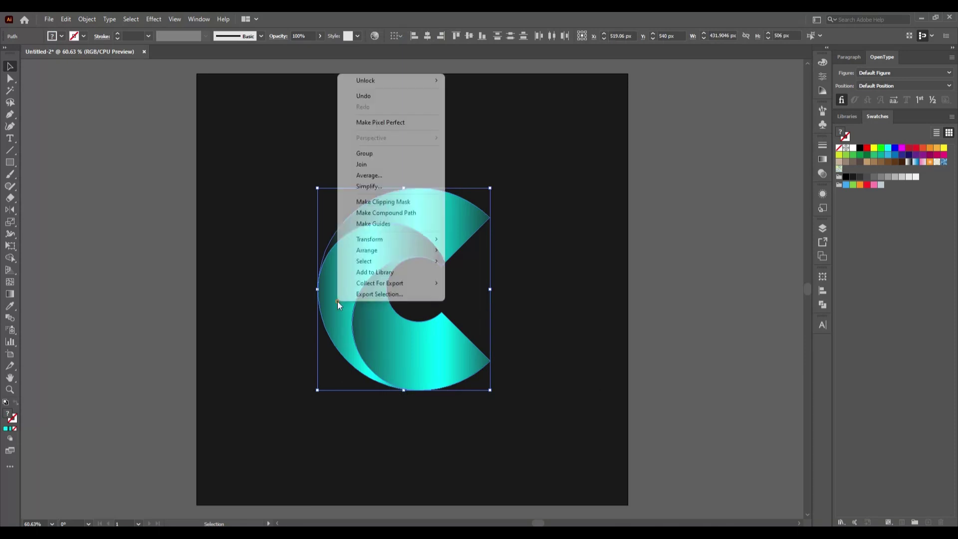
pyautogui.click(396, 154)
pyautogui.click(428, 35)
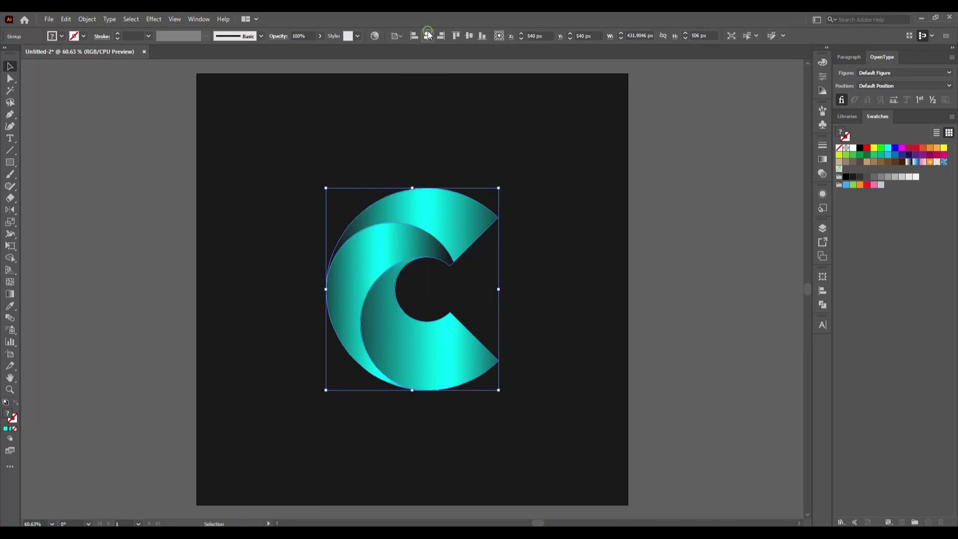
pyautogui.click(604, 354)
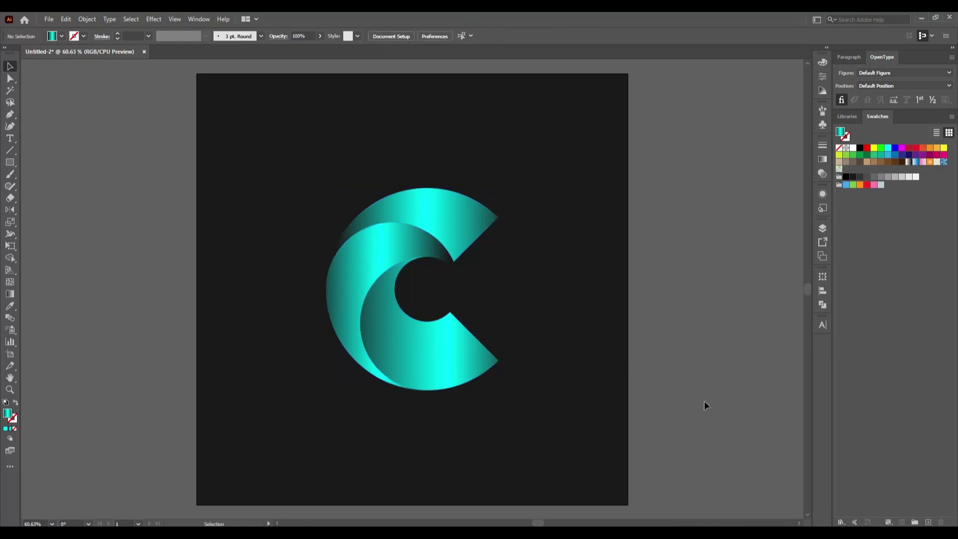